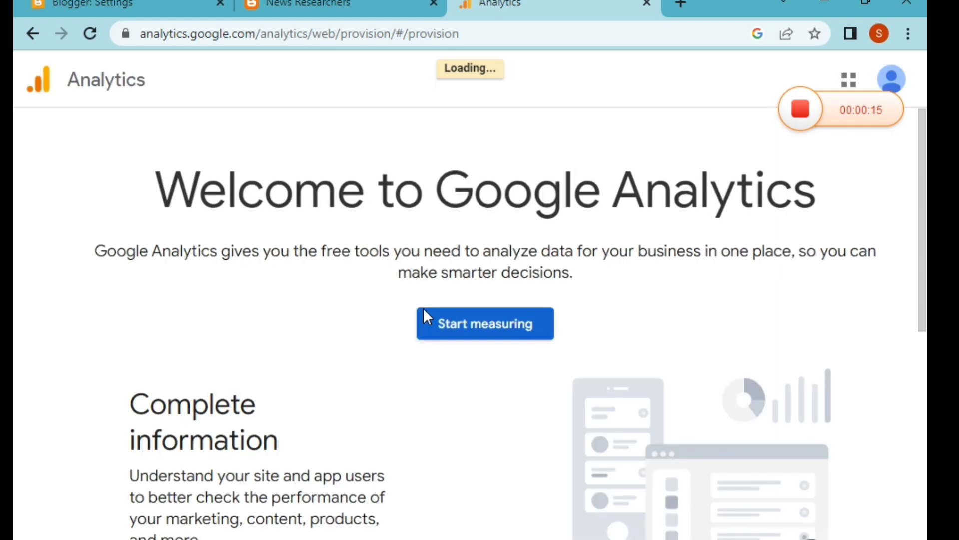
Step: Start measuring and paste the blog name News Researchers, copied from the Notepad notes, as the account name
click(521, 331)
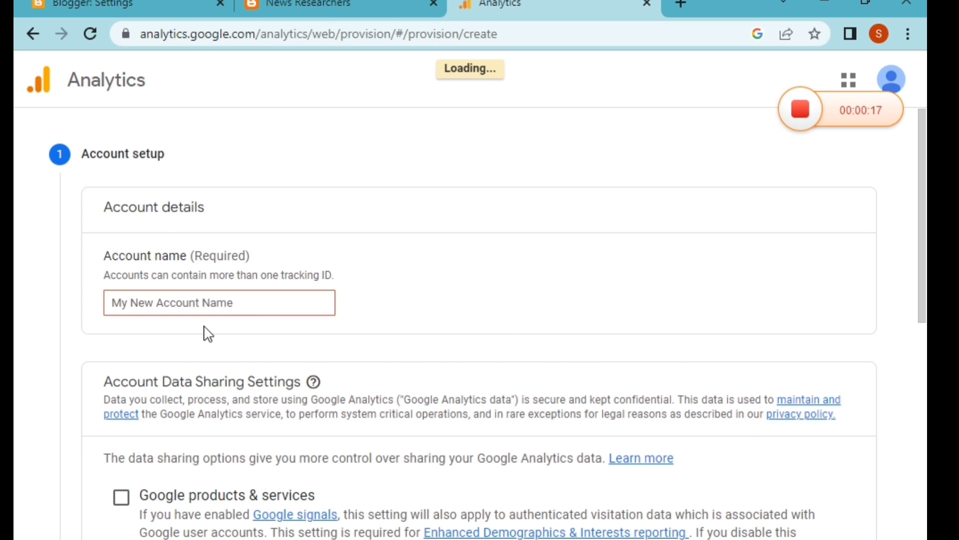
click(188, 303)
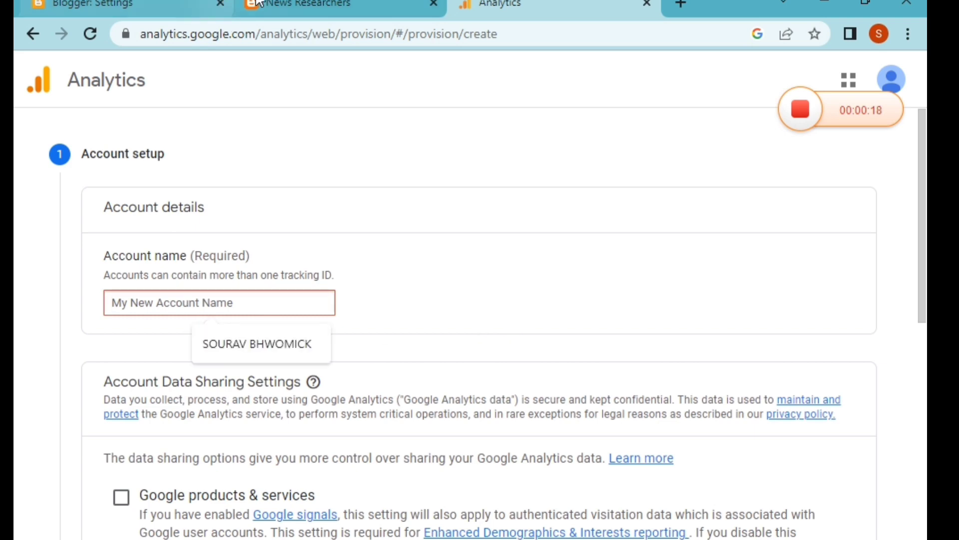
click(280, 5)
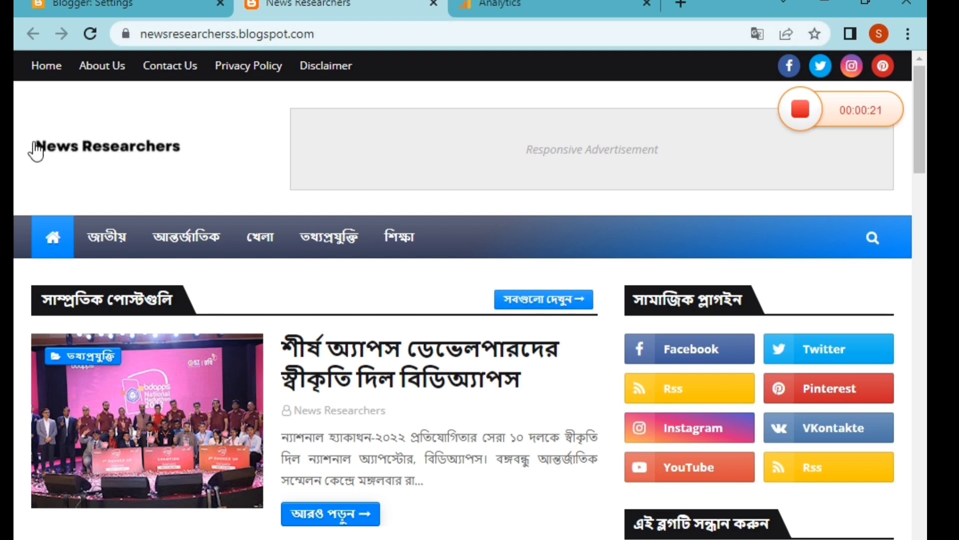
drag(154, 146, 186, 146)
key(alt+Tab)
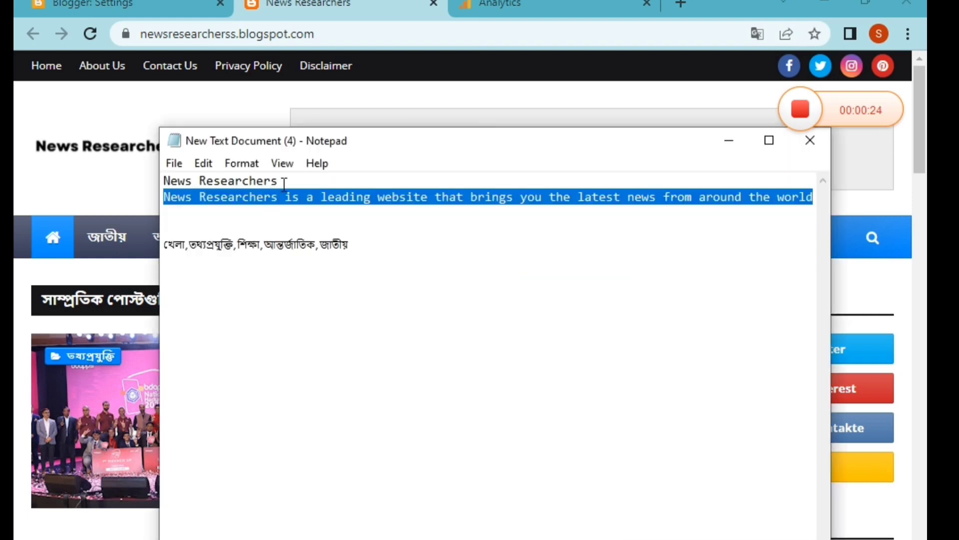
drag(276, 183, 327, 183)
key(ctrl+c)
click(500, 5)
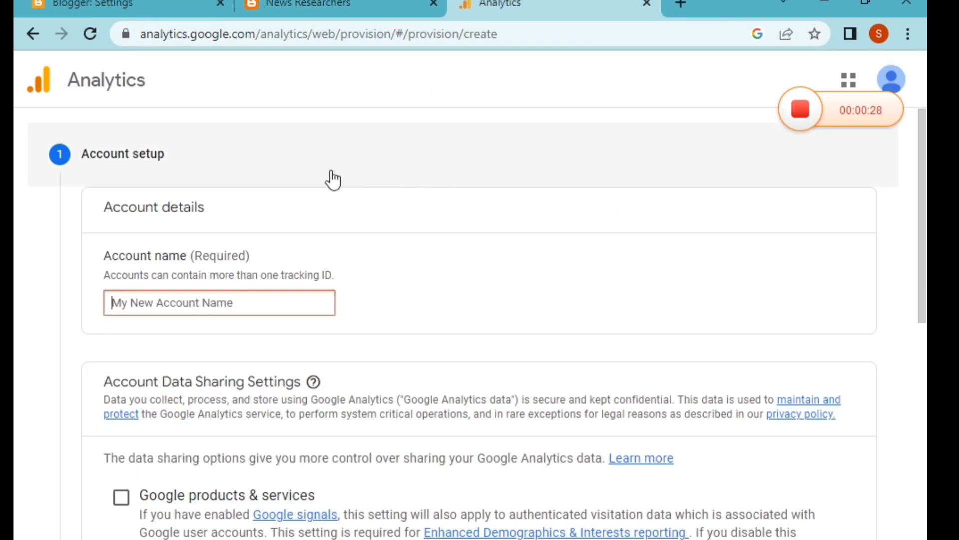
key(ctrl+v)
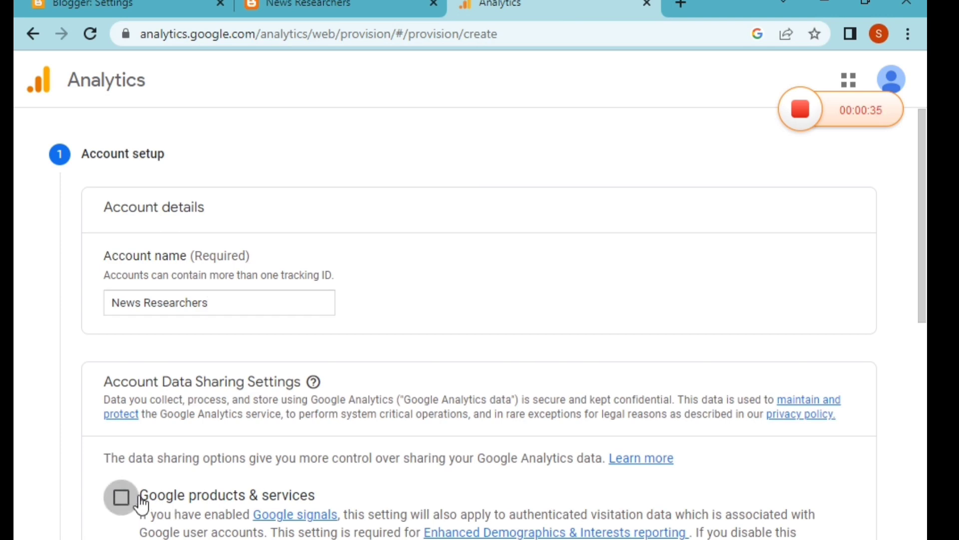
Step: Enable data sharing with Google products & services and continue to property setup
click(121, 496)
scroll(441, 411, down, 4)
scroll(385, 428, down, 6)
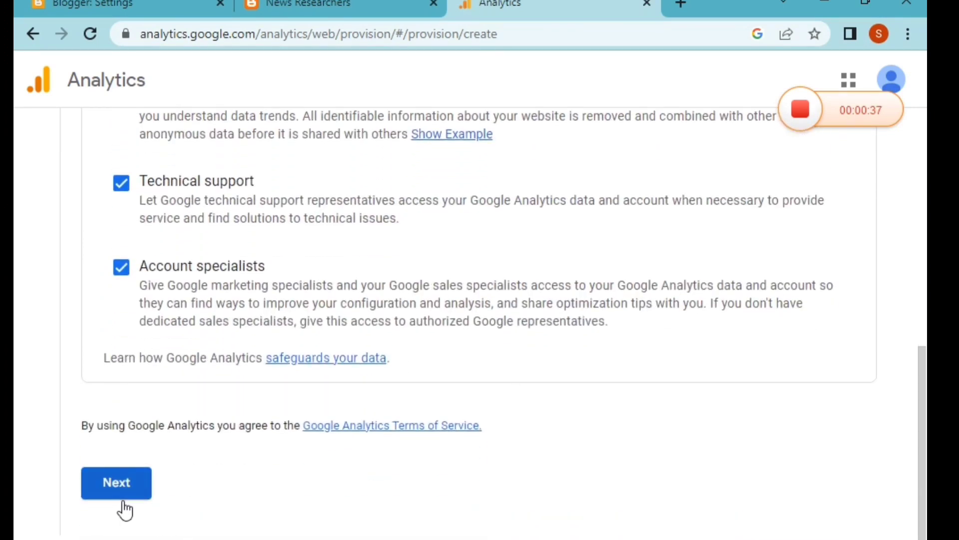
click(120, 496)
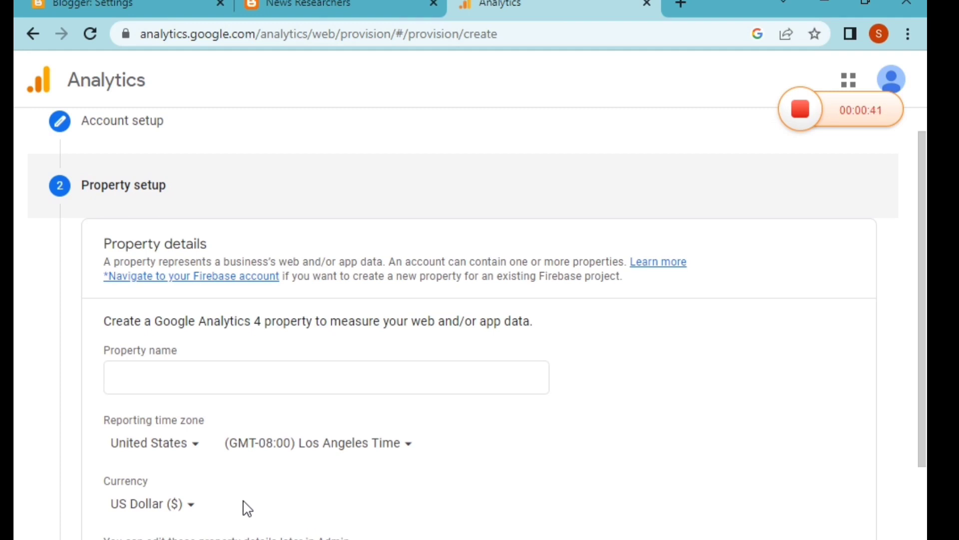
Step: Name the property News Researchers and set the reporting time zone to Bangladesh (GMT+06:00) Bangladesh Time
click(204, 370)
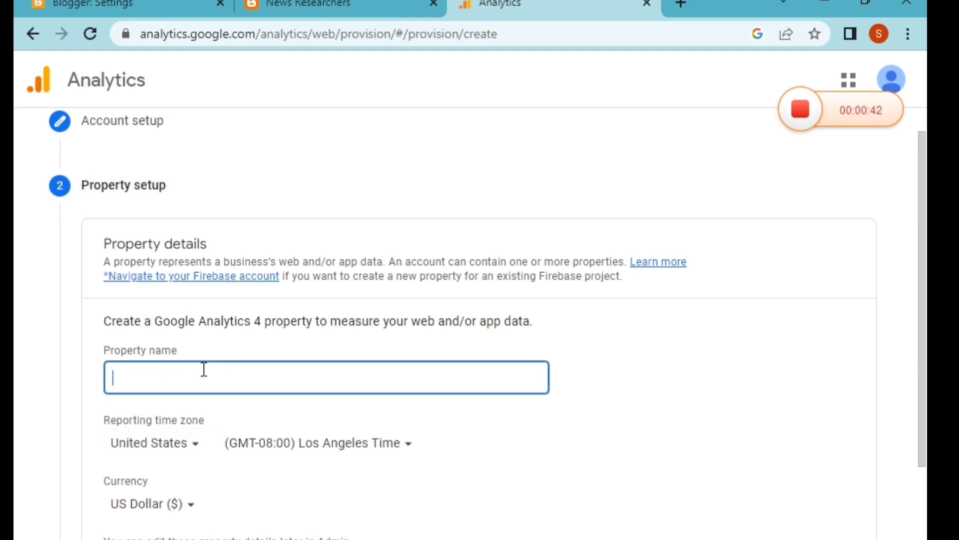
key(ctrl+v)
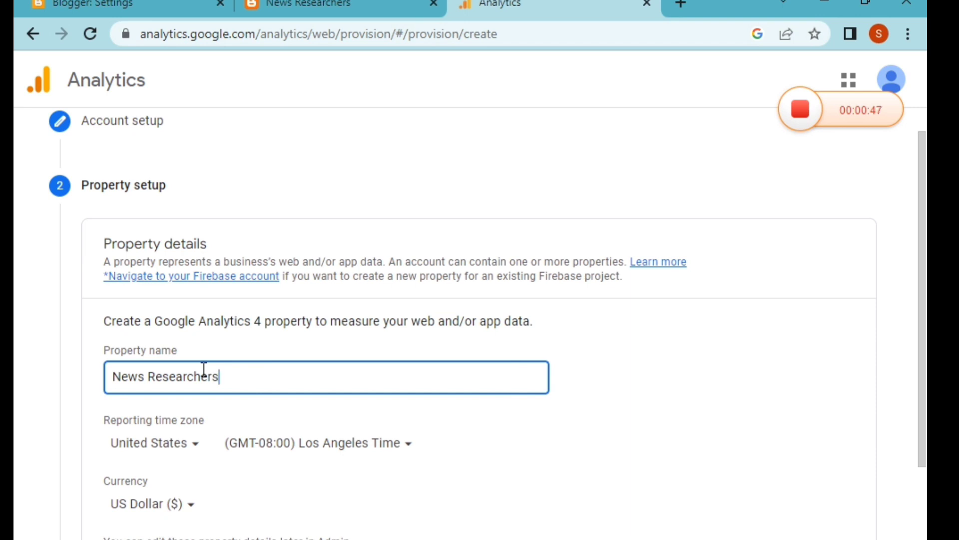
click(178, 446)
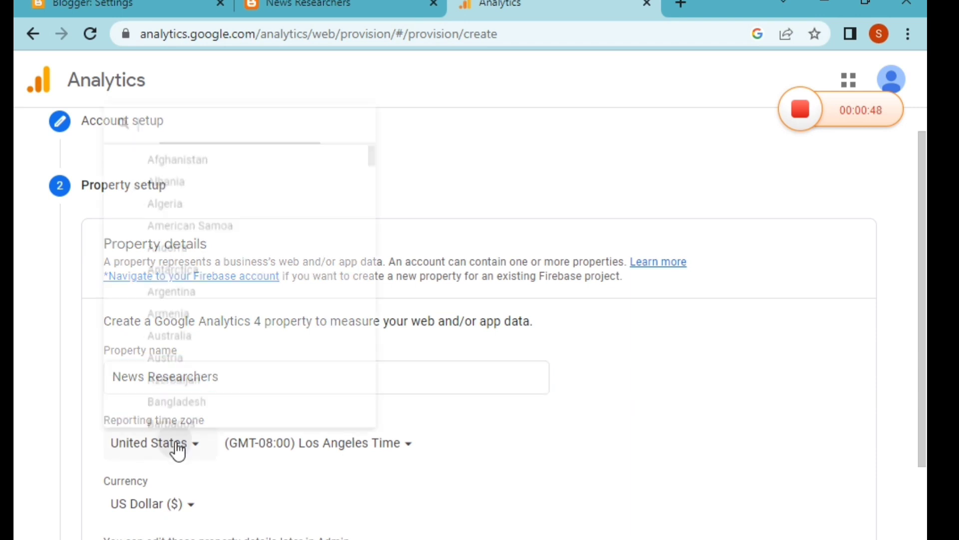
scroll(222, 215, down, 3)
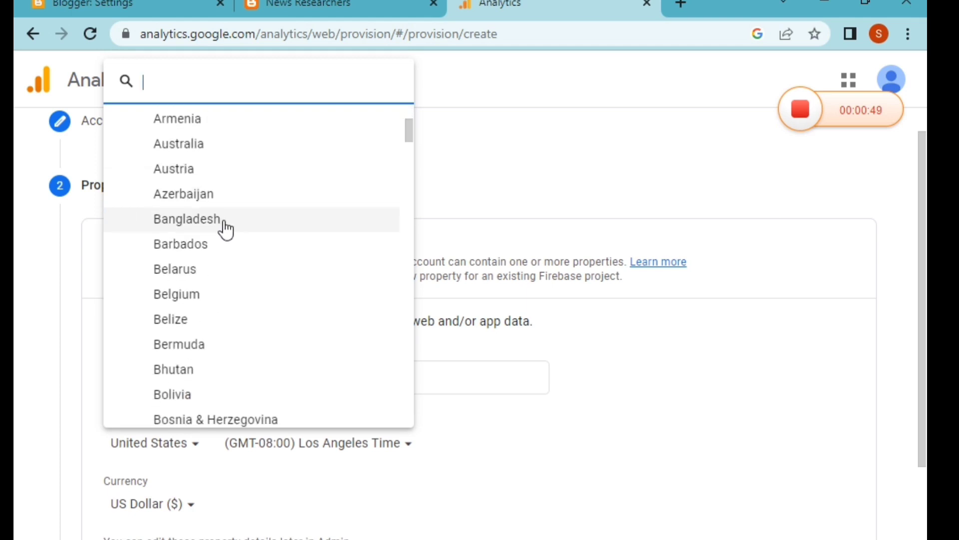
click(205, 226)
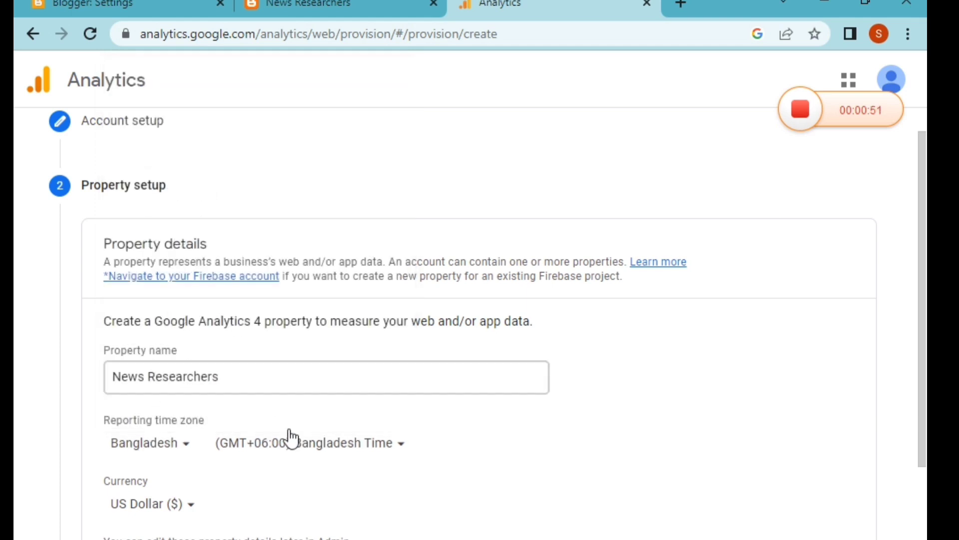
click(313, 447)
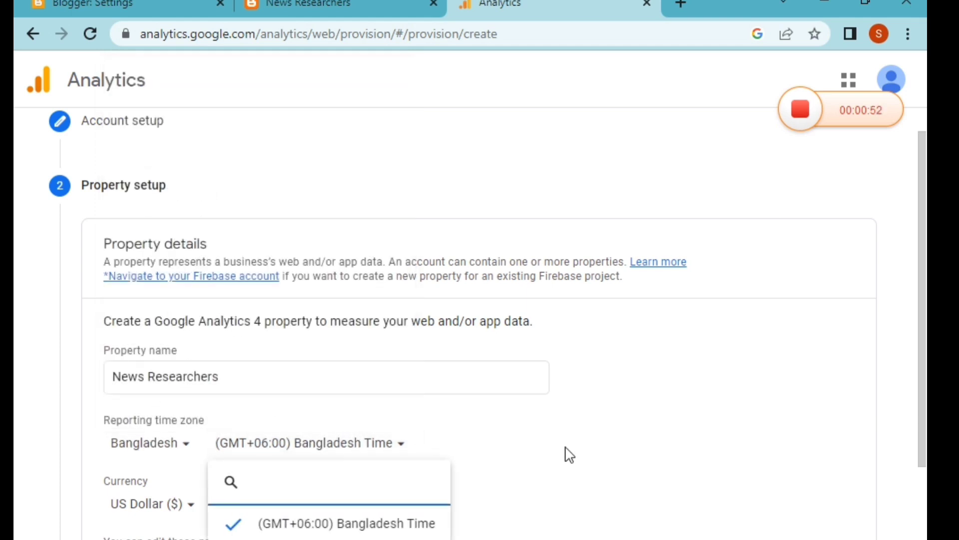
click(537, 460)
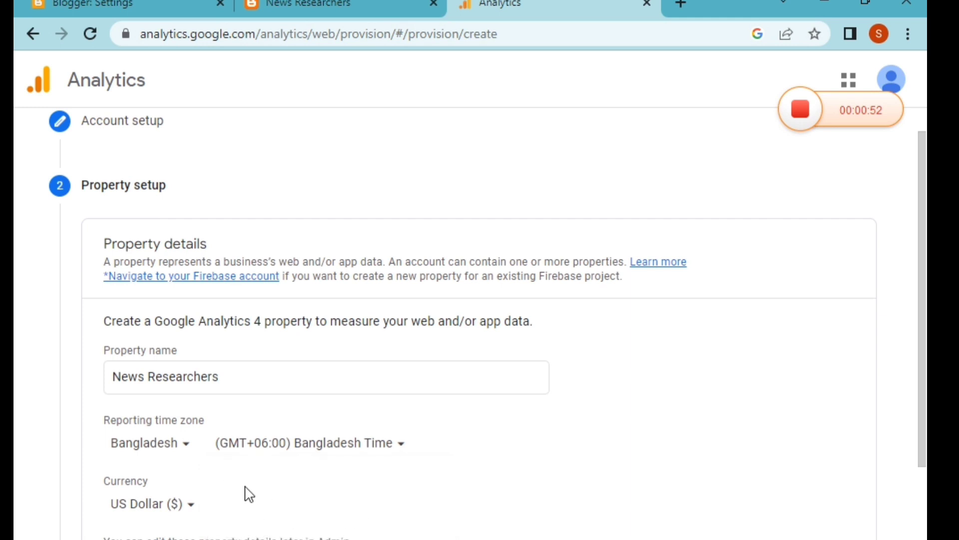
Step: Continue to the business information section and select the Small (1 to 10 employees) business size
click(134, 505)
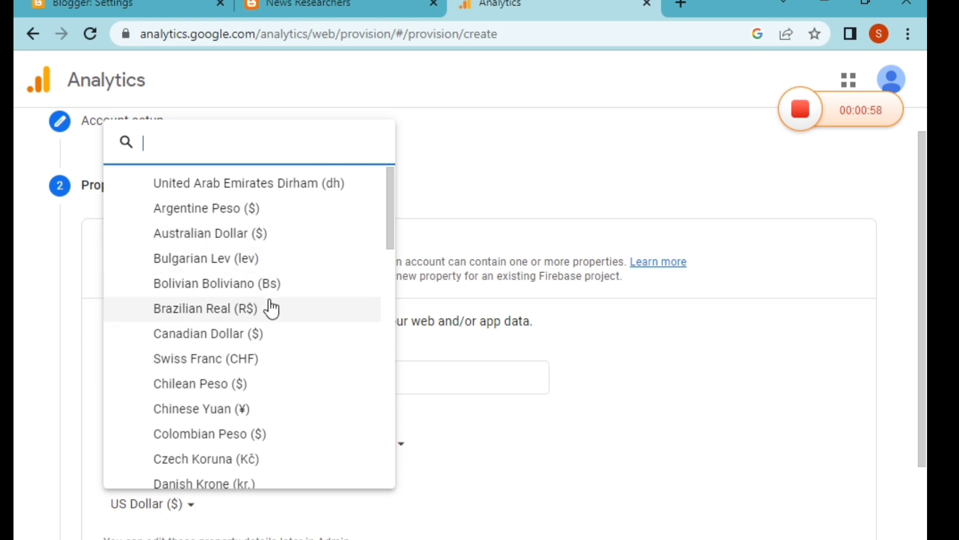
click(685, 379)
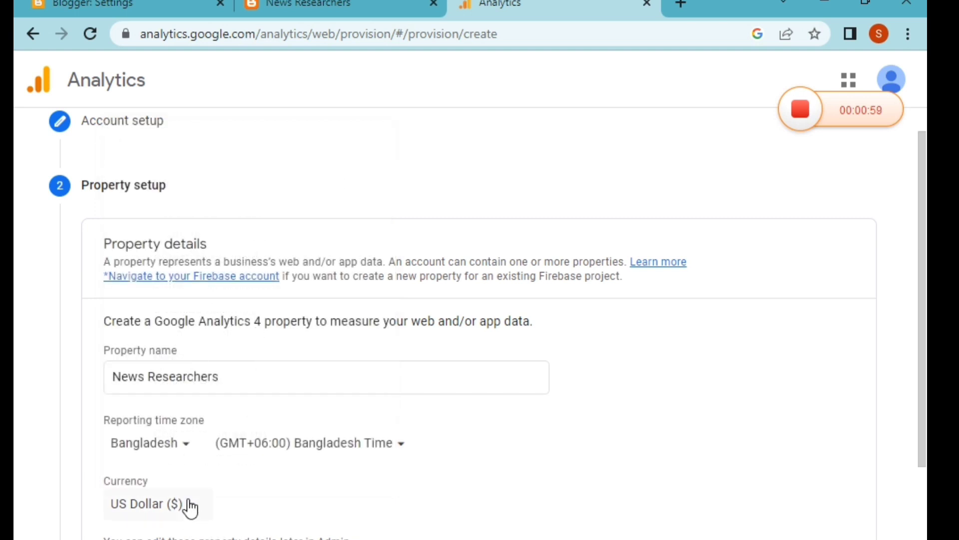
scroll(190, 507, down, 2)
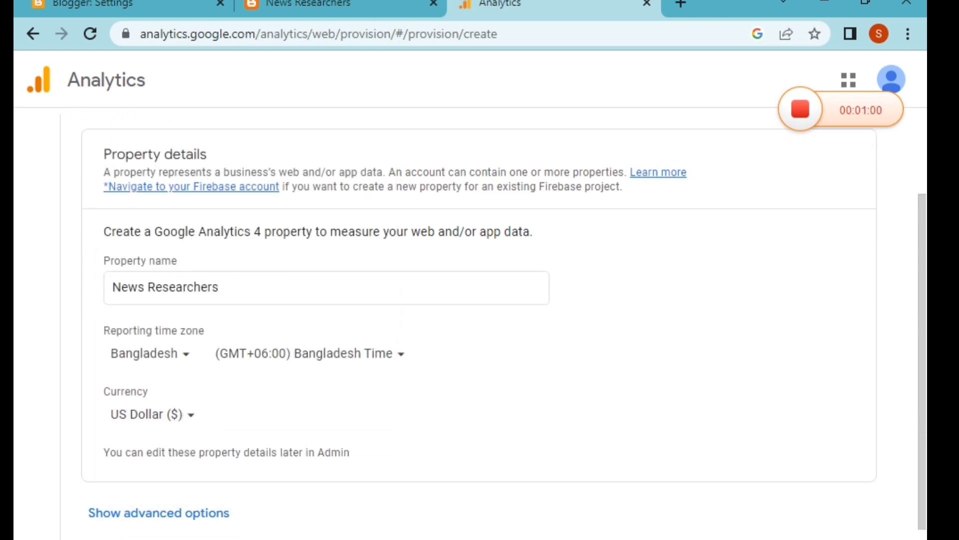
click(111, 537)
scroll(479, 323, down, 1)
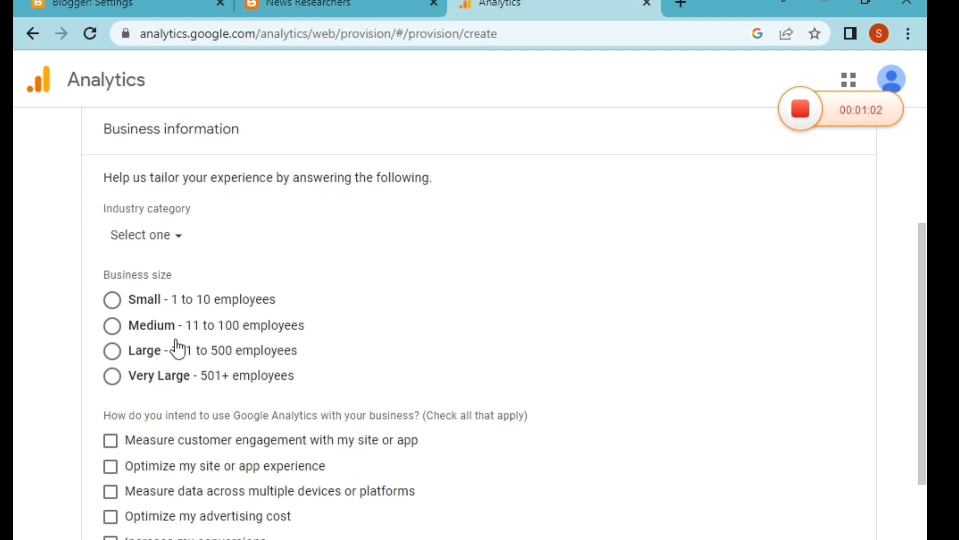
click(113, 299)
Step: Tick the customer engagement, site experience, cross-device, advertising cost, conversions, content monetization and lead generation uses, then create the property
scroll(209, 485, down, 4)
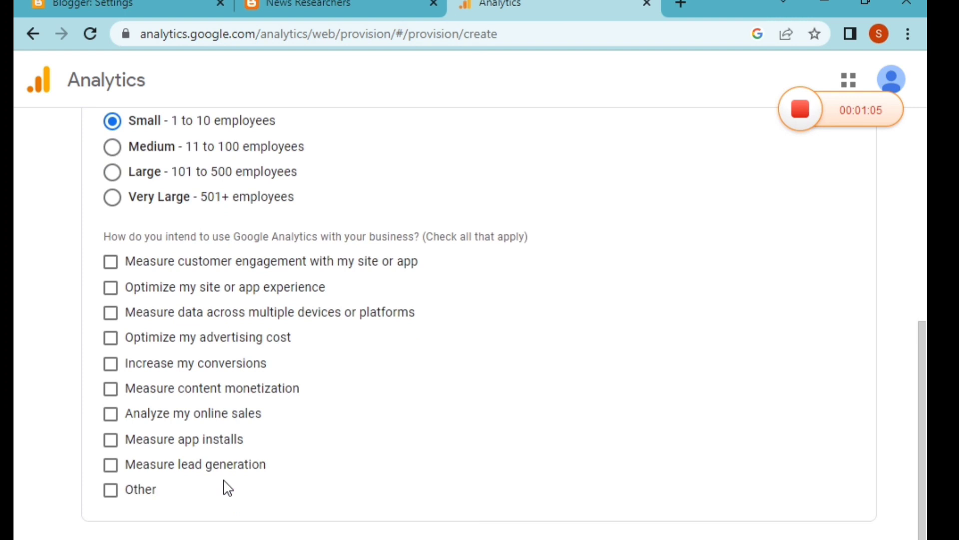
click(111, 263)
click(111, 288)
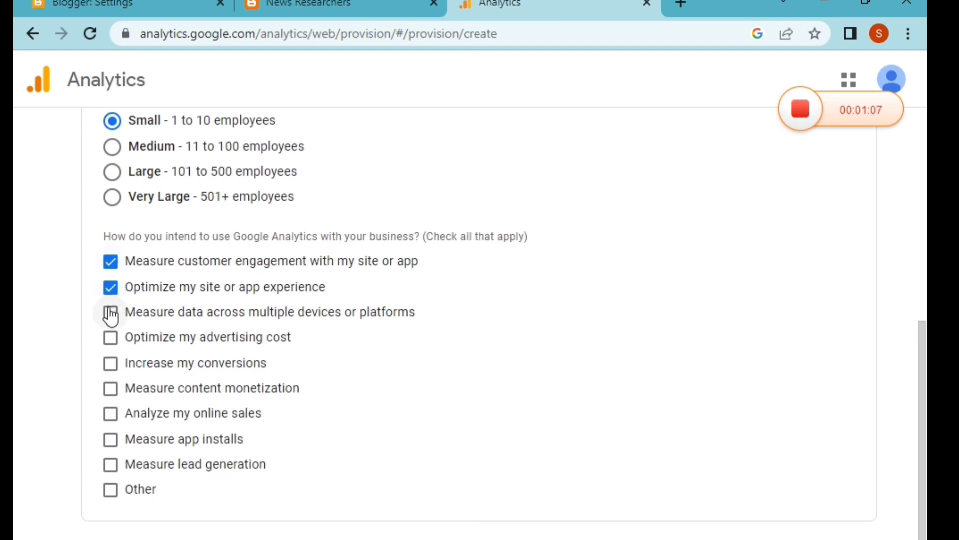
click(111, 315)
click(111, 339)
scroll(218, 246, up, 2)
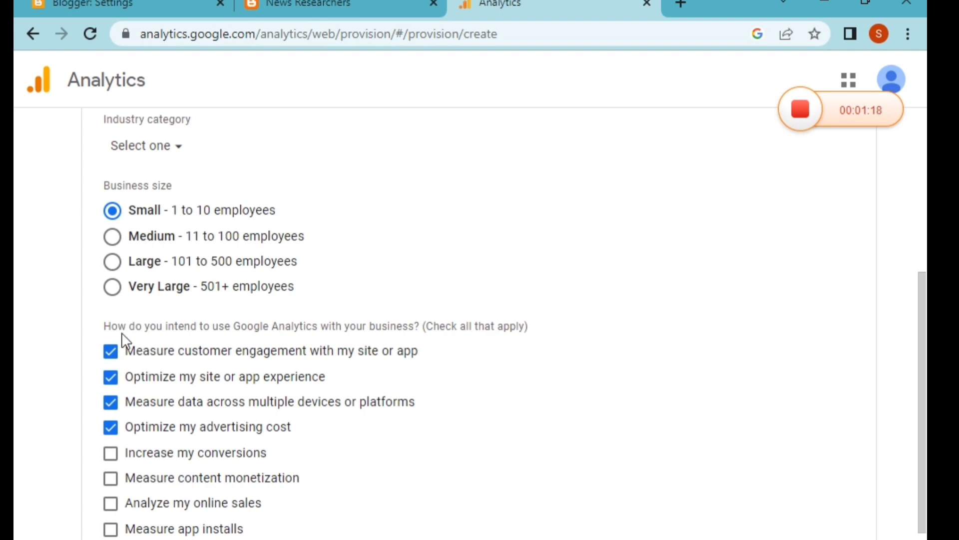
click(114, 454)
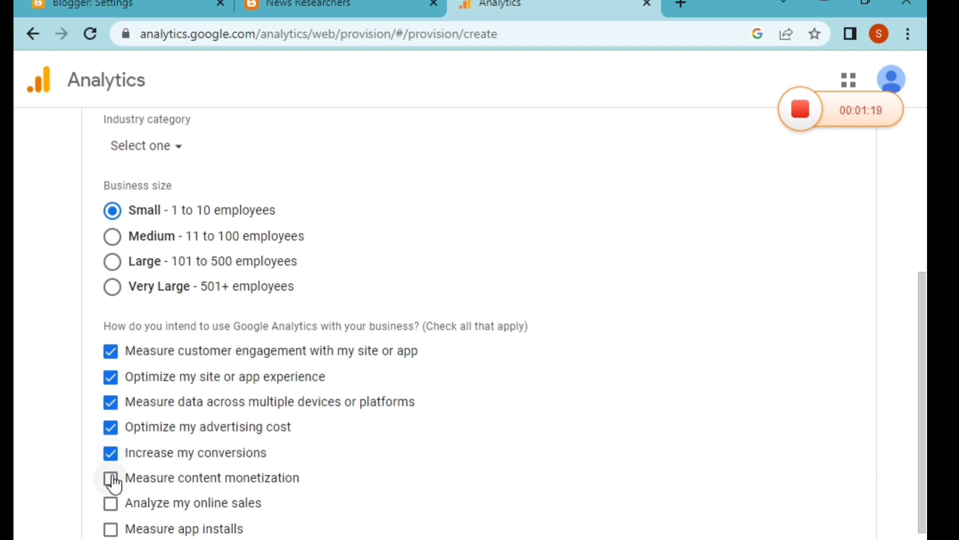
click(111, 479)
scroll(322, 513, down, 2)
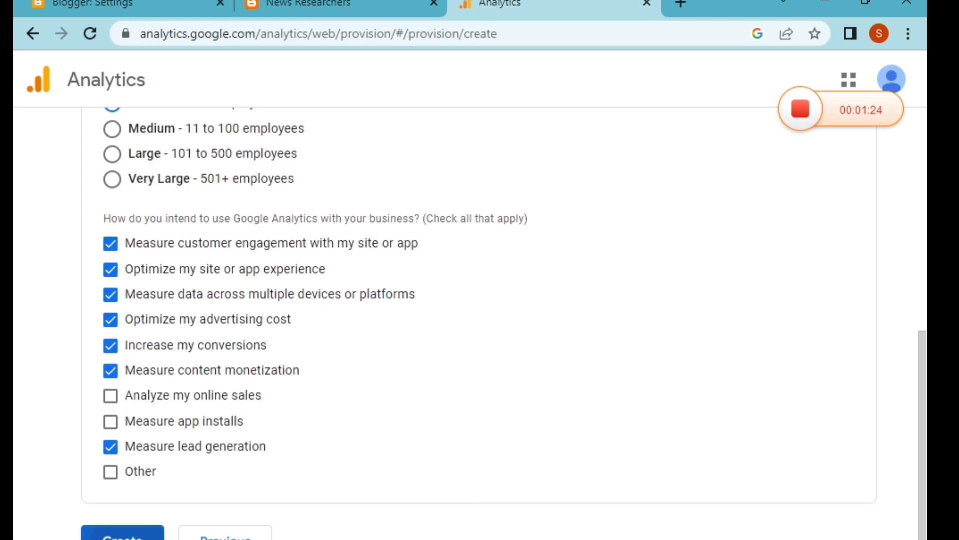
click(122, 536)
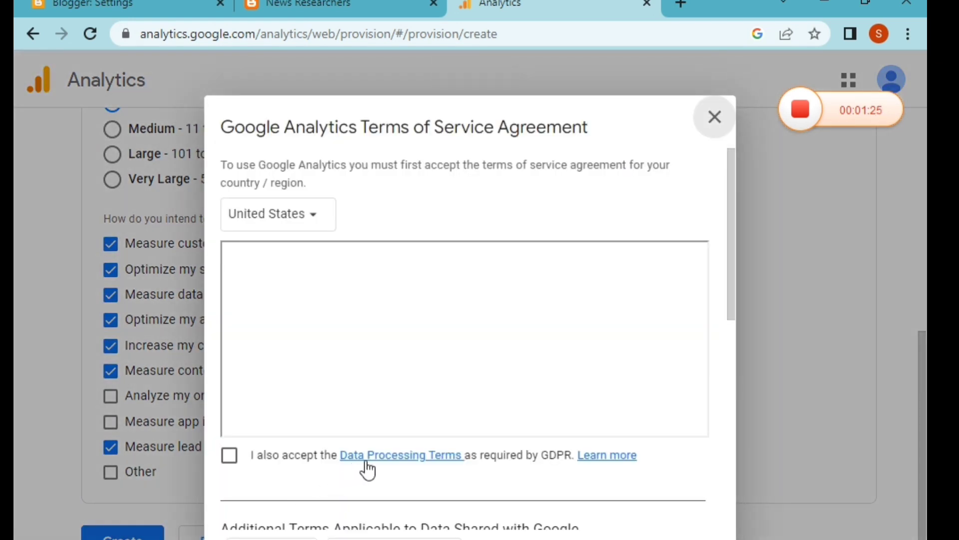
Step: Accept the Data Processing Terms and set the terms of service country to Bangladesh
click(222, 464)
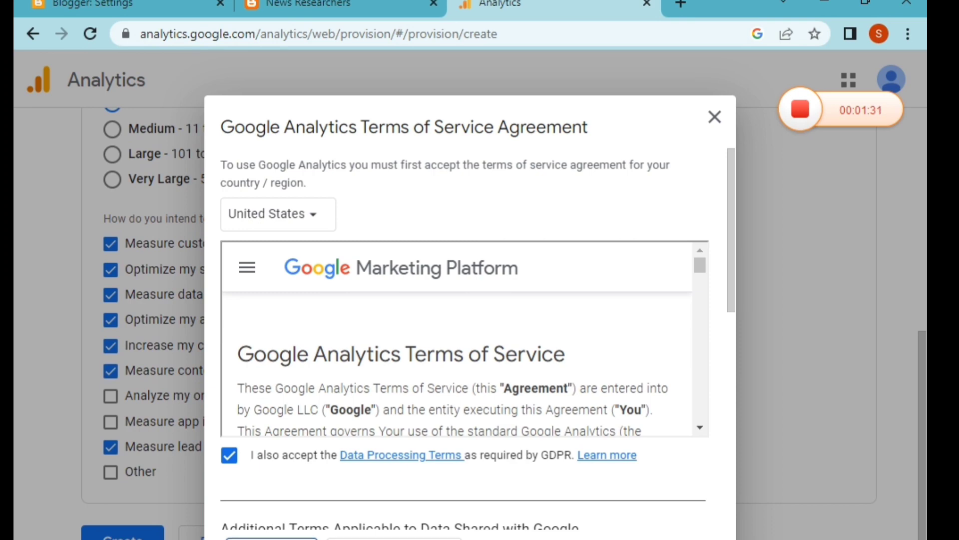
scroll(549, 330, down, 3)
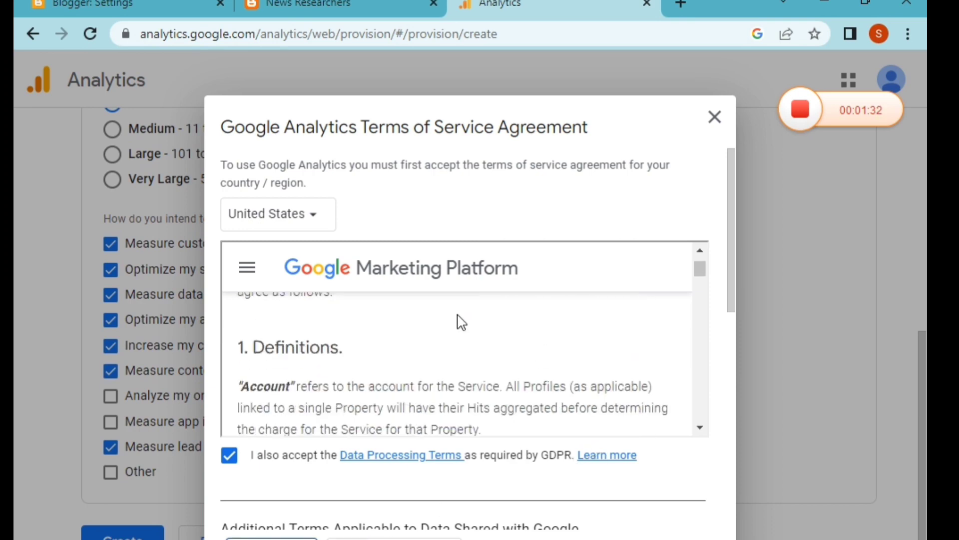
click(314, 222)
scroll(323, 387, down, 2)
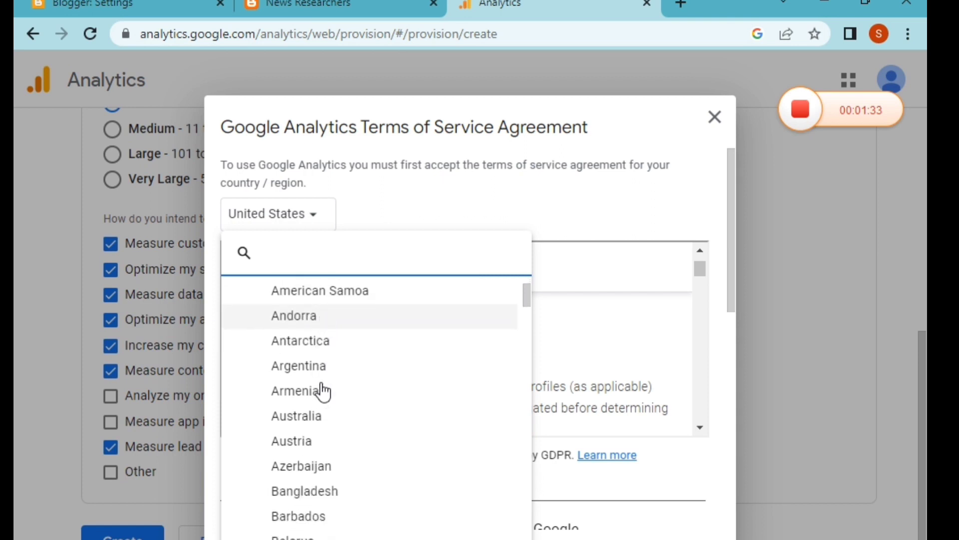
click(306, 482)
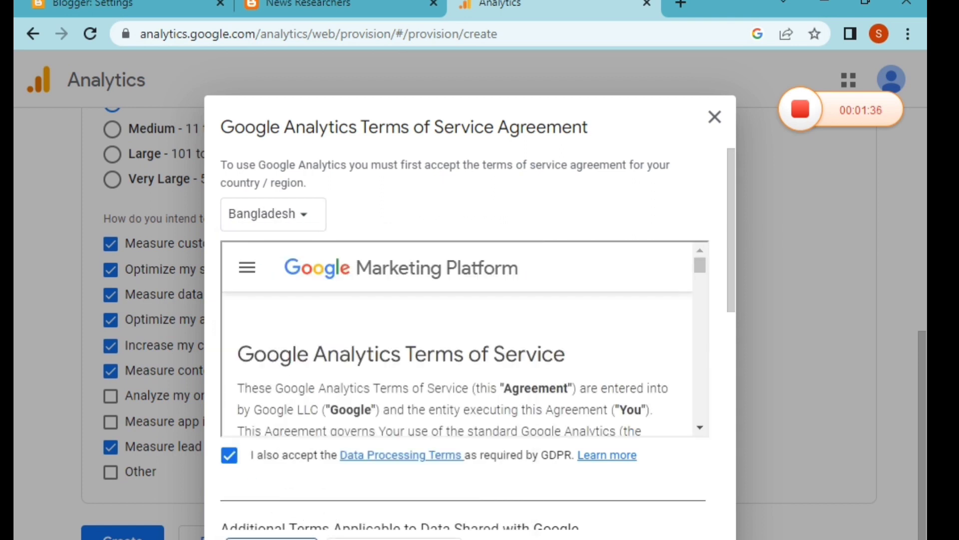
Step: Accept the Measurement Controller-Controller Data Protection Terms and agree to the terms of service
scroll(535, 452, down, 5)
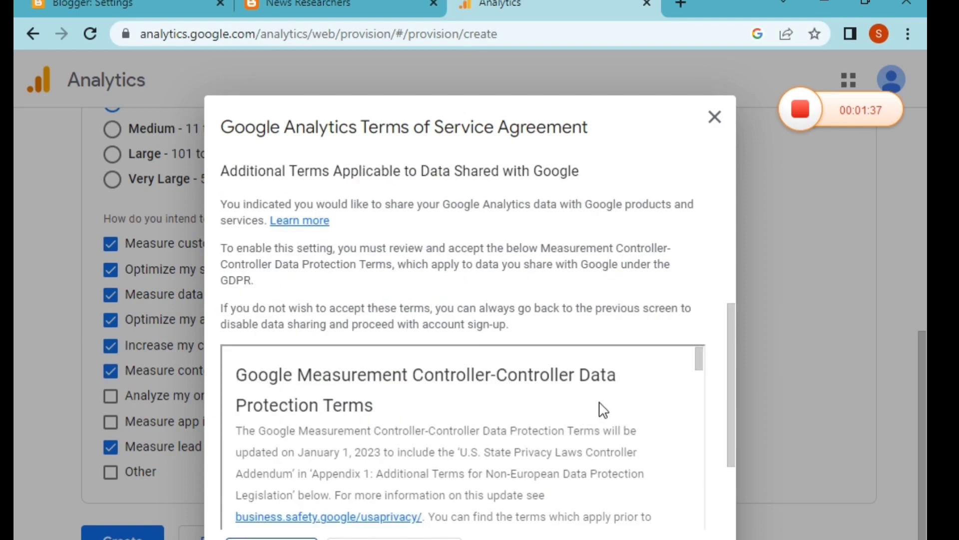
scroll(604, 407, down, 5)
scroll(636, 375, down, 8)
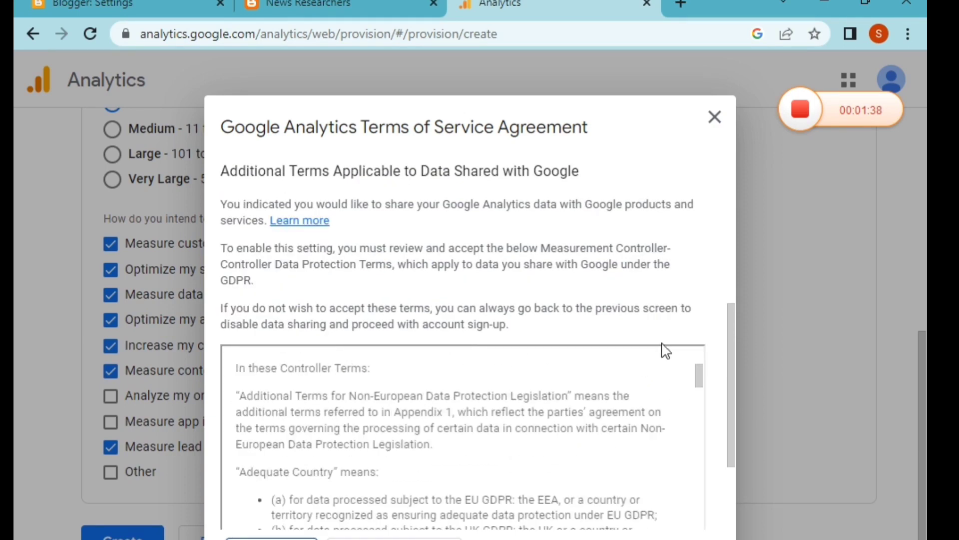
scroll(710, 324, down, 3)
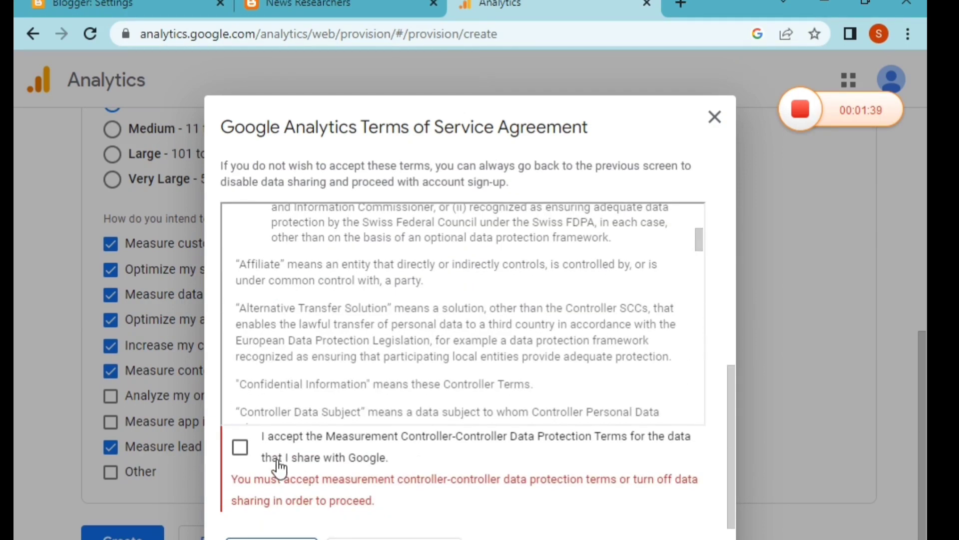
click(245, 451)
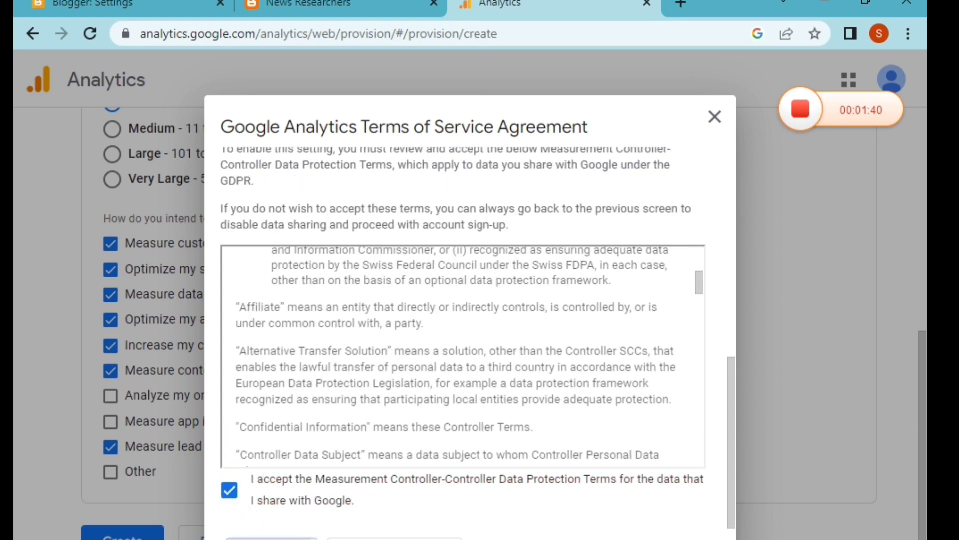
click(271, 538)
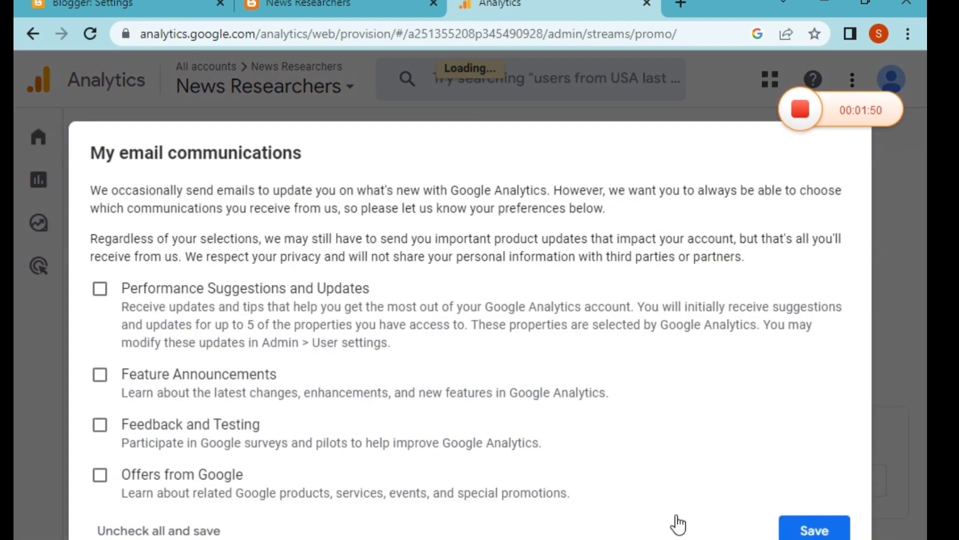
Step: Opt in to all four email communication types and save the preferences
click(100, 292)
click(99, 376)
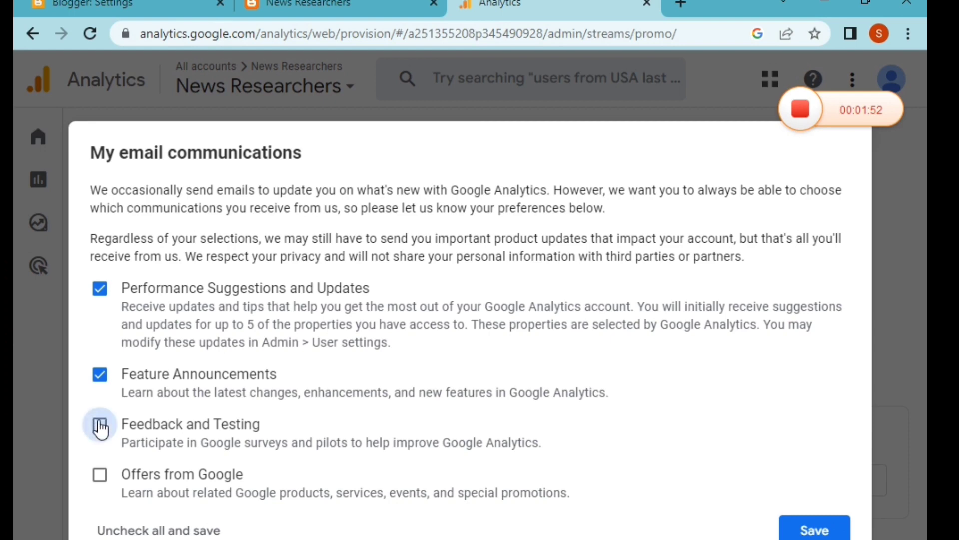
click(100, 426)
click(100, 474)
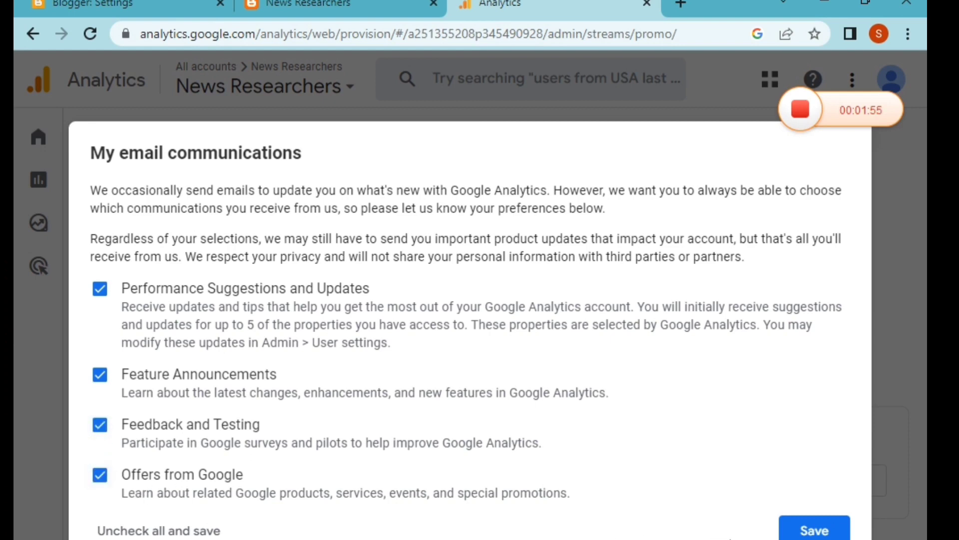
click(814, 529)
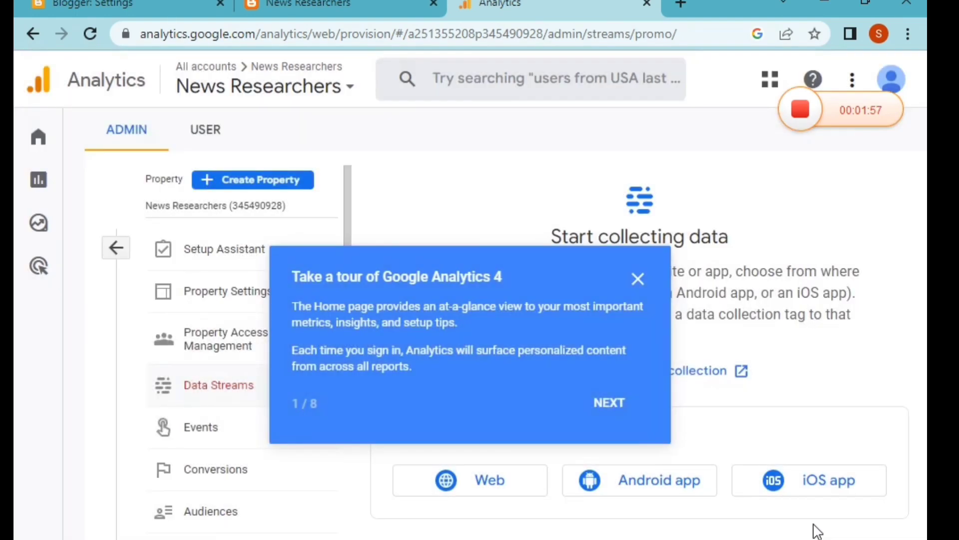
Step: Advance past the first Google Analytics 4 tour card, return to the Admin page and dismiss the tour
mouse_move(59, 526)
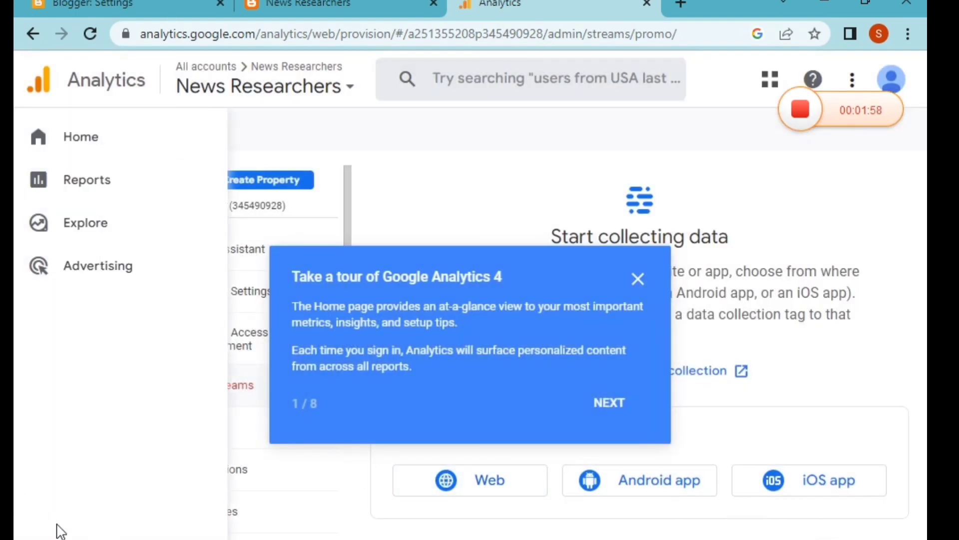
click(620, 421)
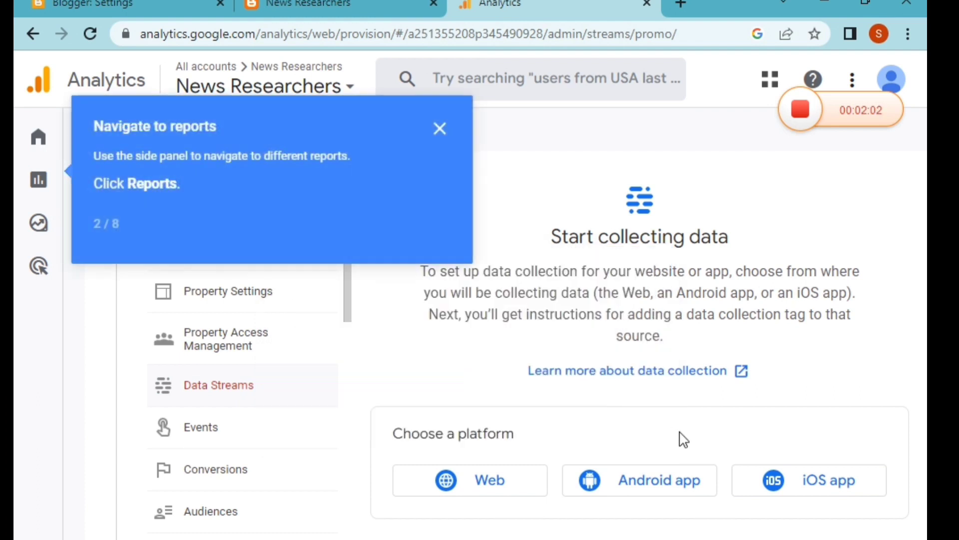
mouse_move(17, 527)
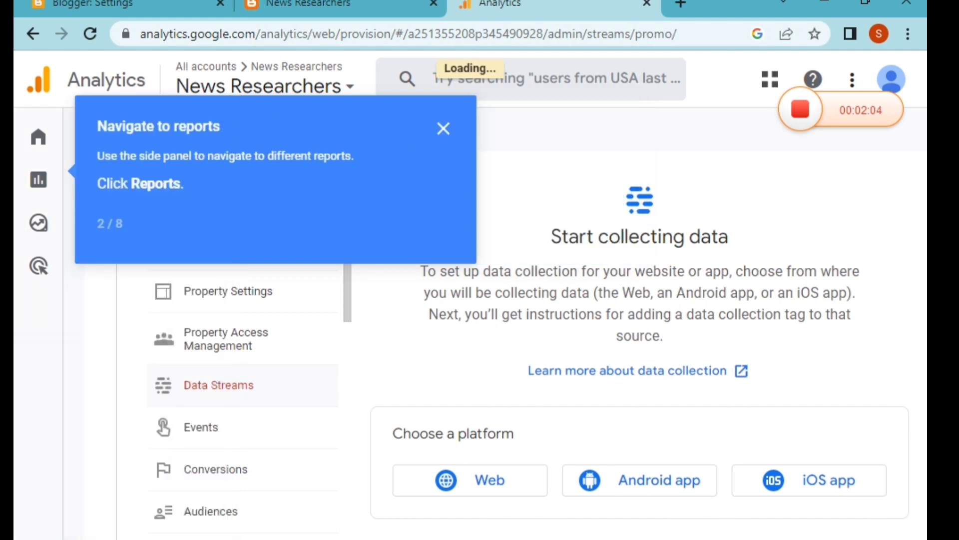
click(38, 533)
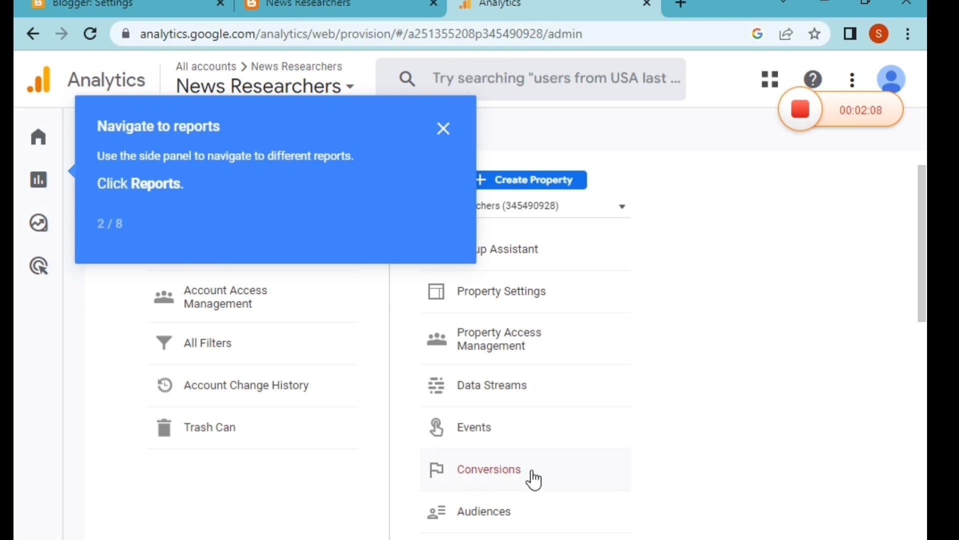
click(444, 130)
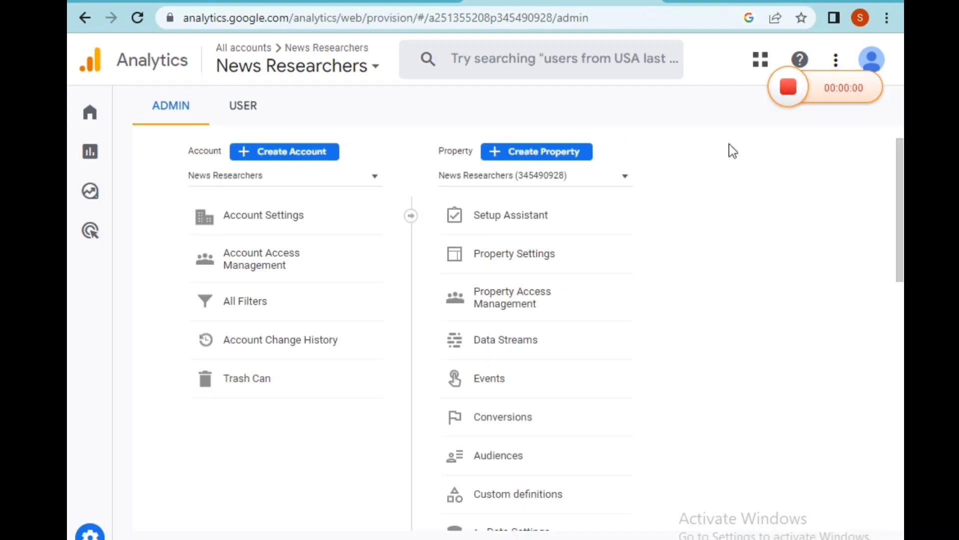
Step: Start a Web data stream and paste the blog's address newsresearcherss.blogspot.com, copied from the blog tab, as the website URL
click(521, 345)
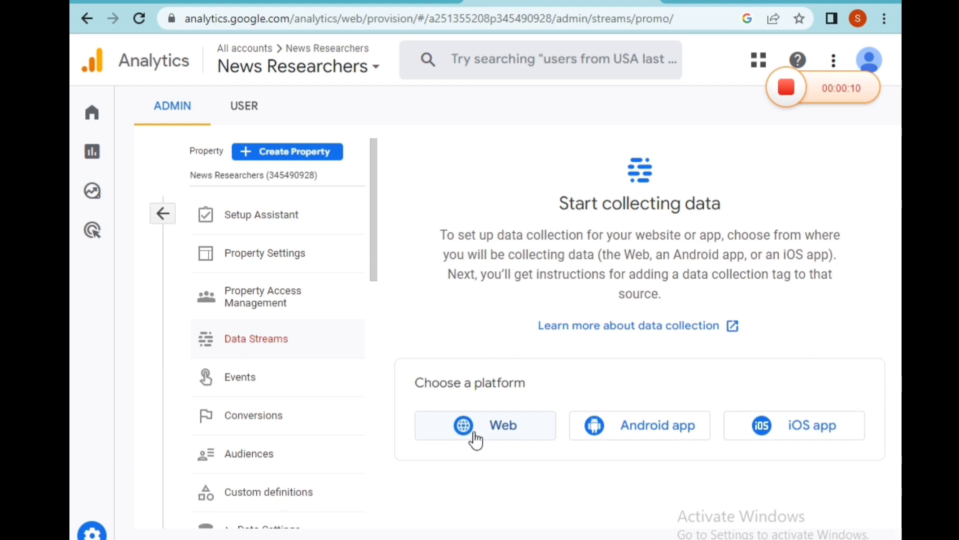
click(516, 425)
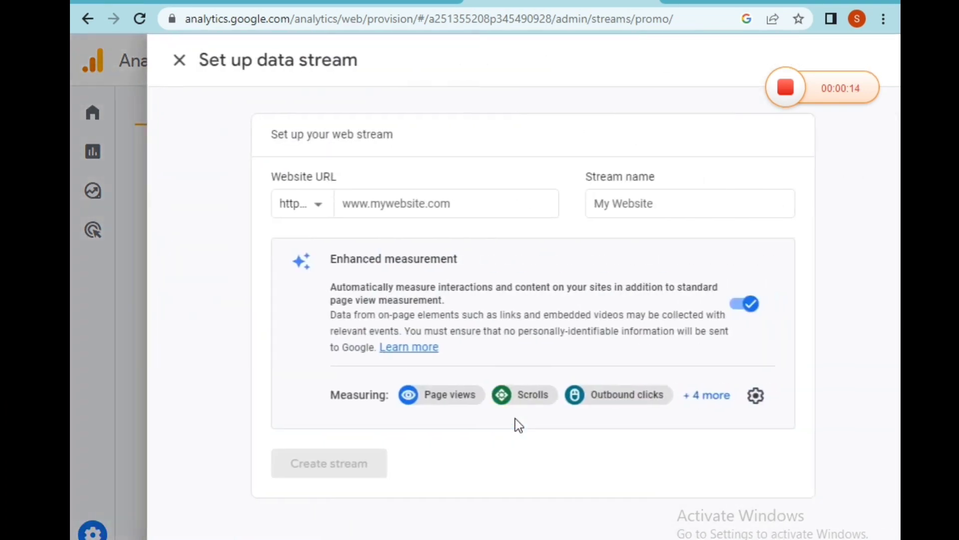
click(437, 203)
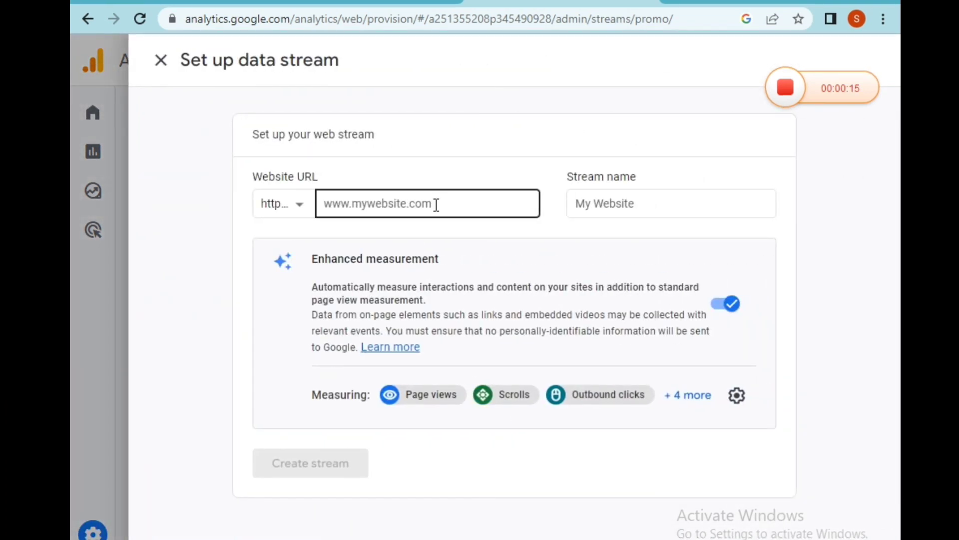
click(364, 1)
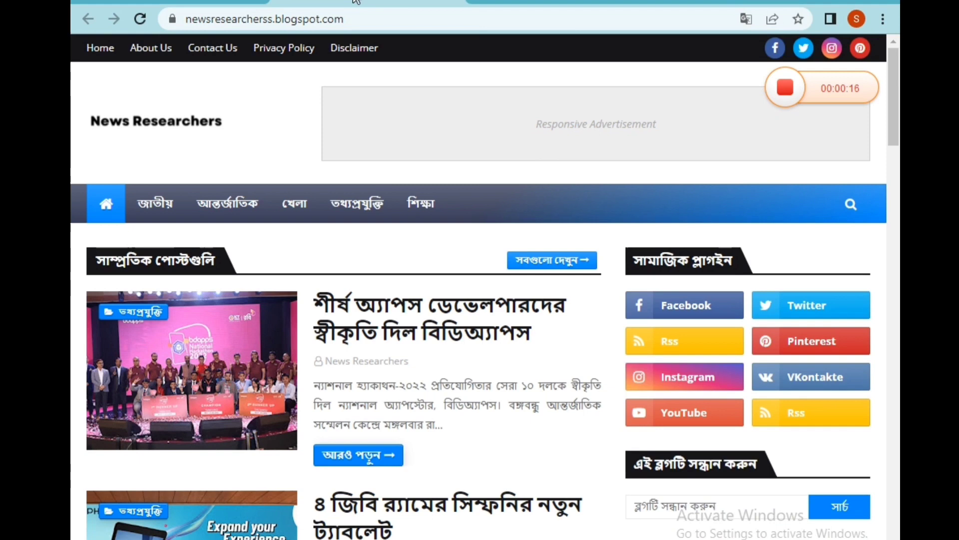
click(365, 19)
key(ctrl+c)
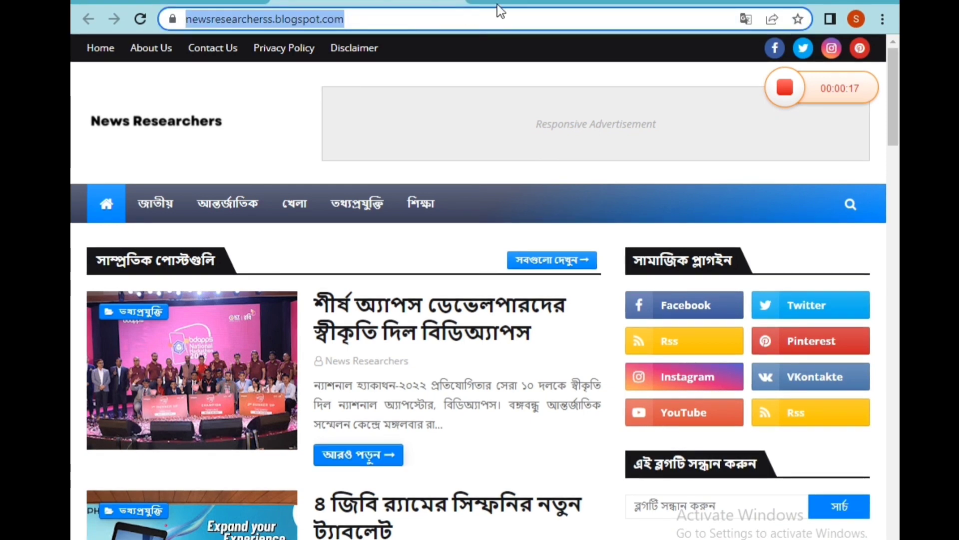
click(531, 7)
click(426, 204)
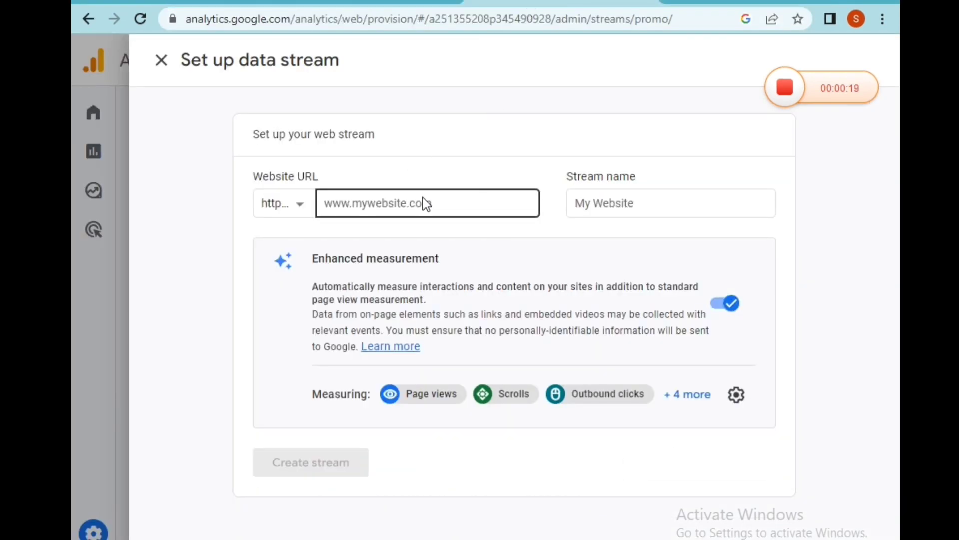
key(ctrl+v)
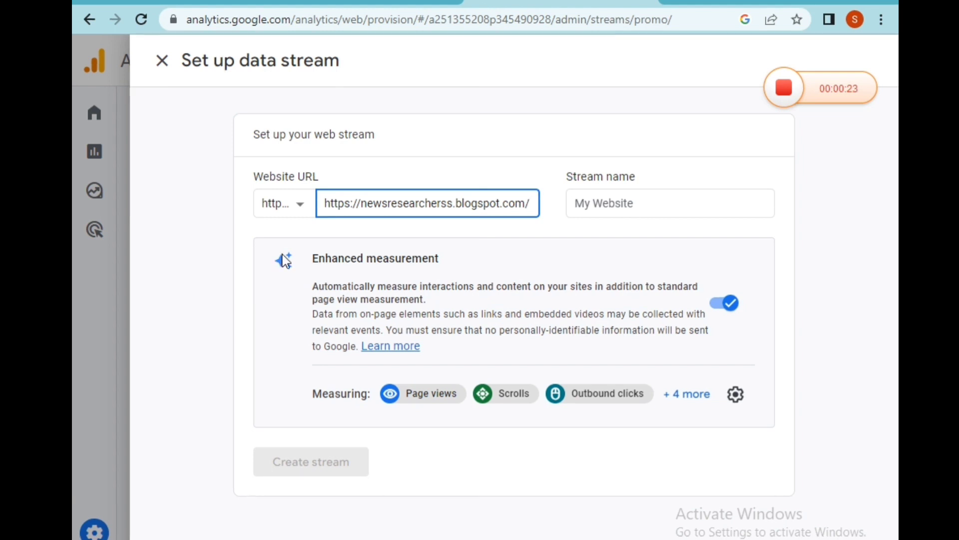
click(284, 210)
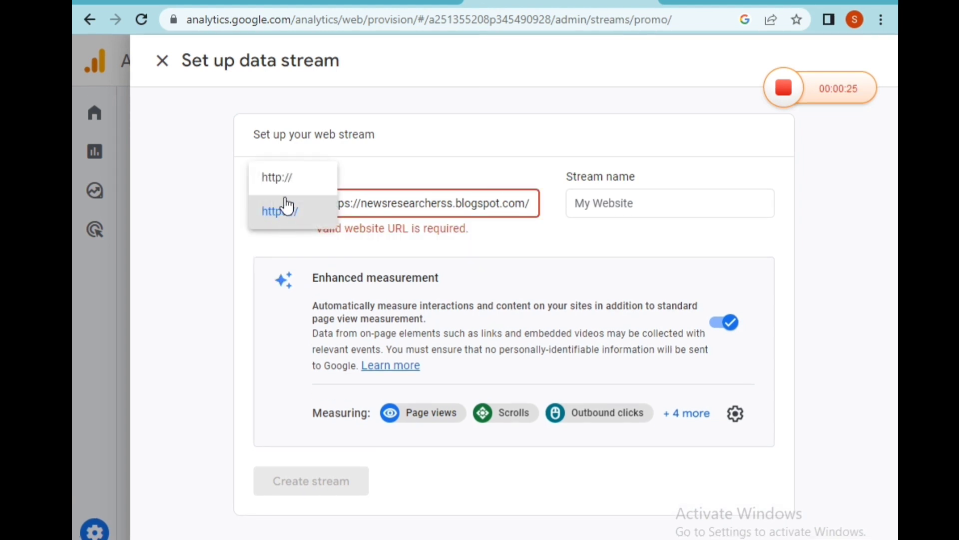
click(286, 186)
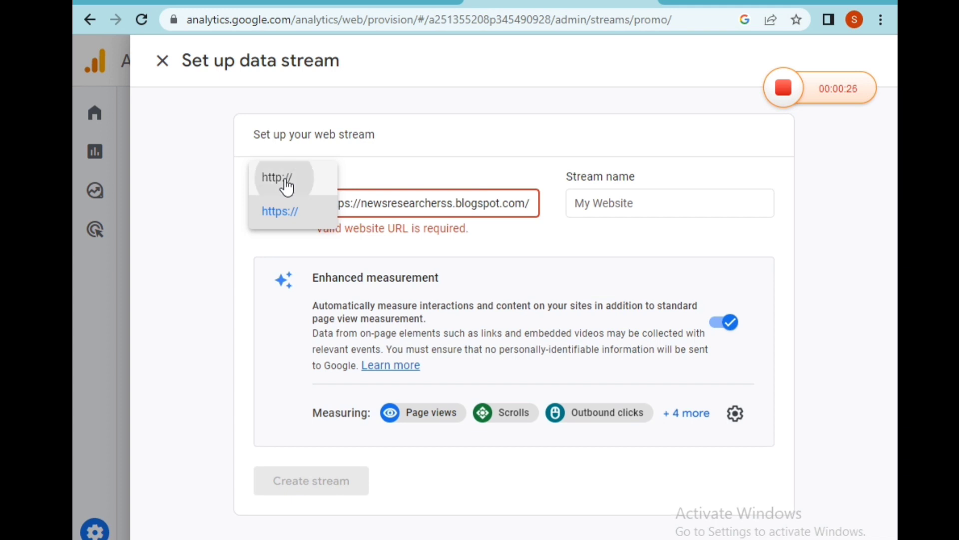
click(277, 218)
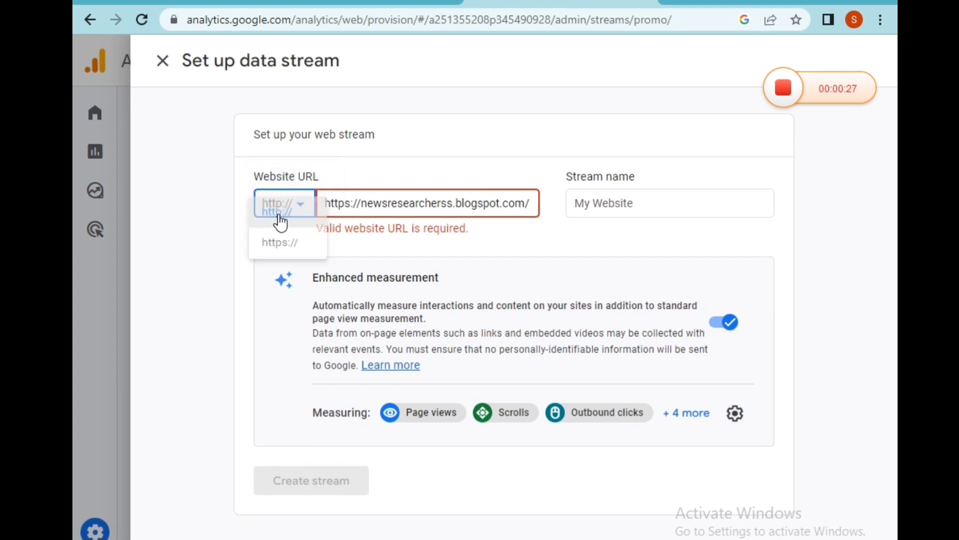
click(276, 244)
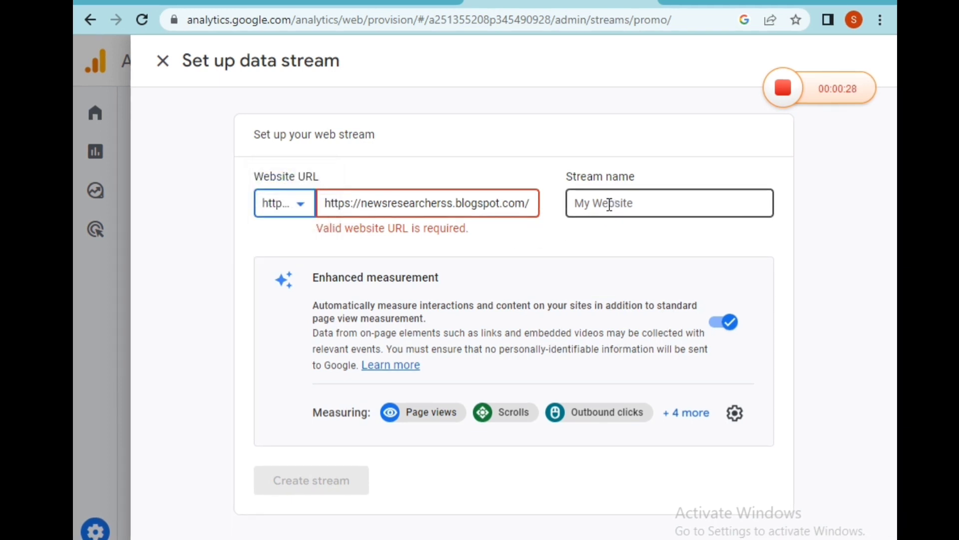
drag(361, 204, 303, 207)
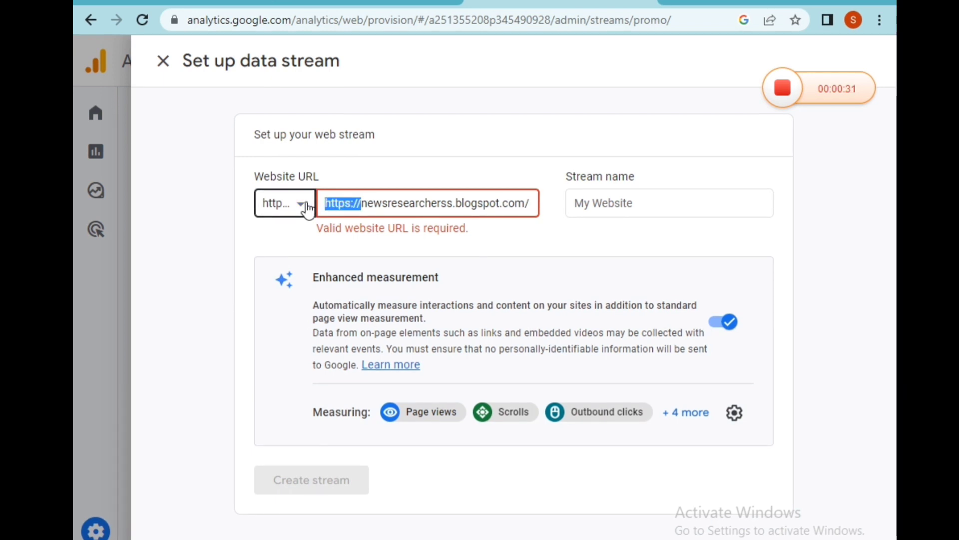
key(BackSpace)
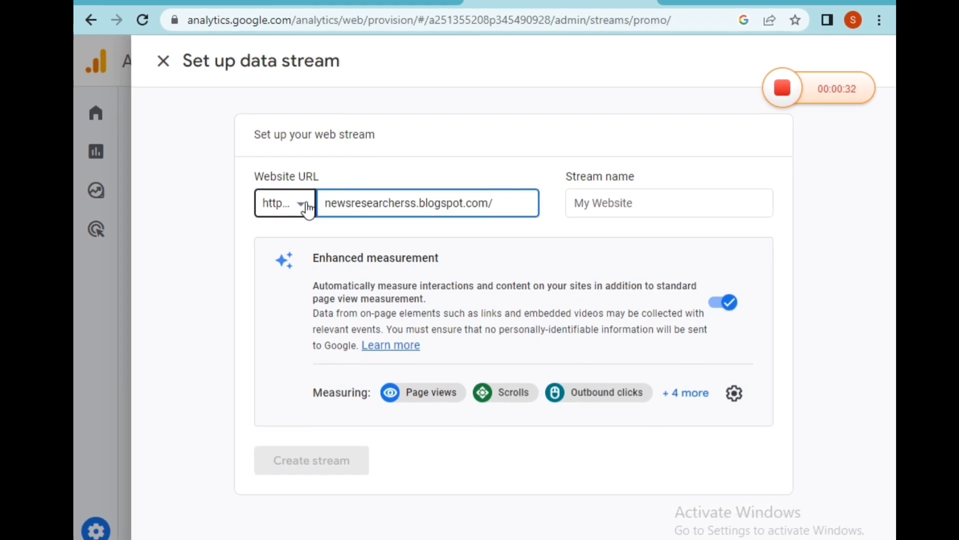
Step: Set the stream name to News Researchers, copied from the Notepad file
click(645, 203)
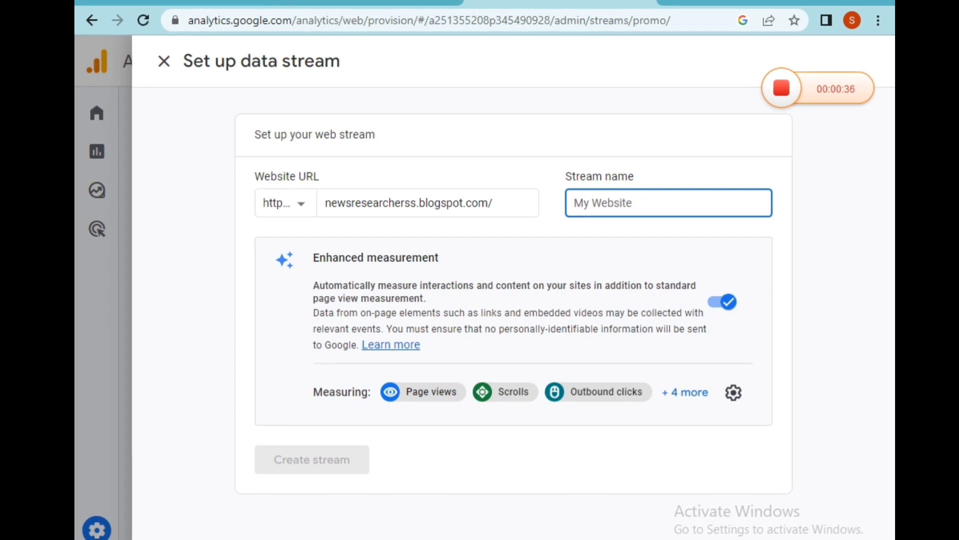
key(alt+Tab)
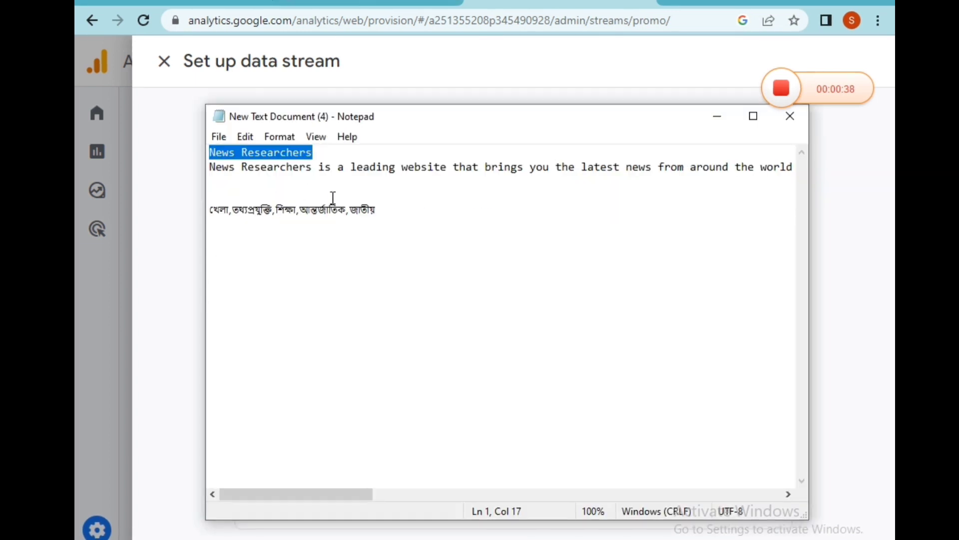
click(717, 116)
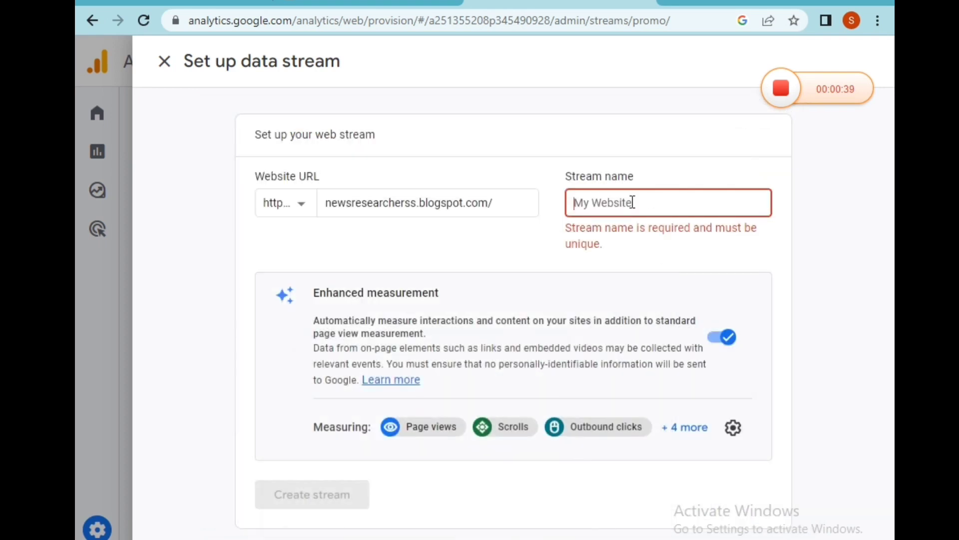
text(News Researchers)
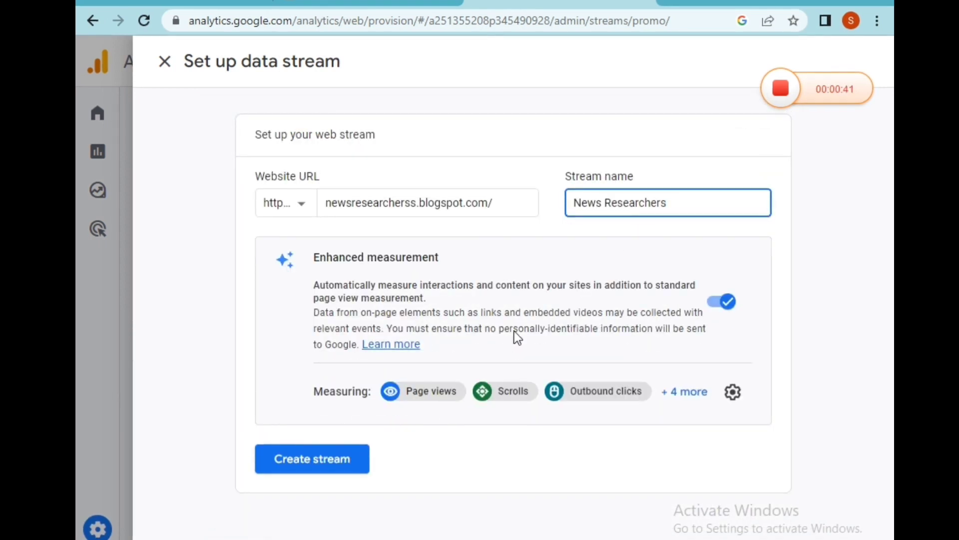
Step: Switch enhanced measurement off with confirmation and switch it back on
click(714, 302)
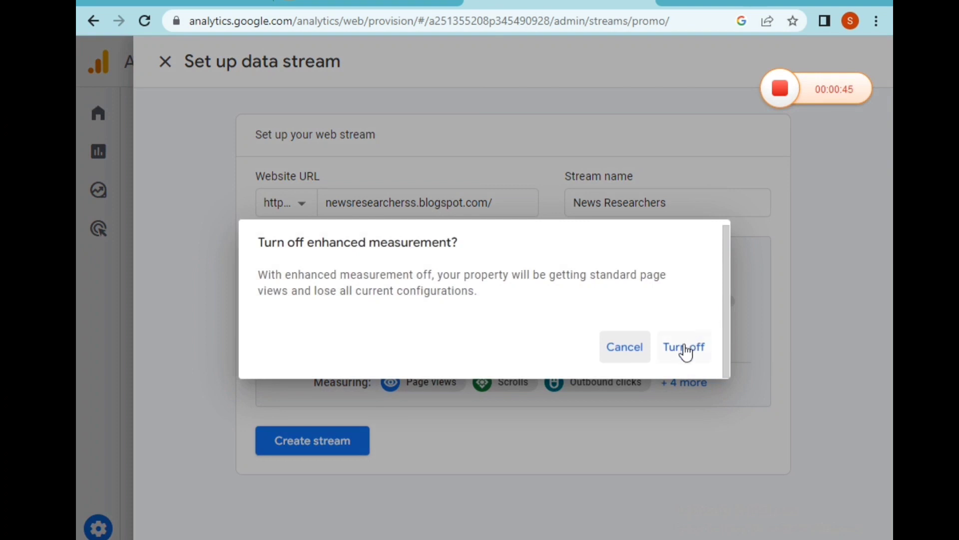
click(684, 347)
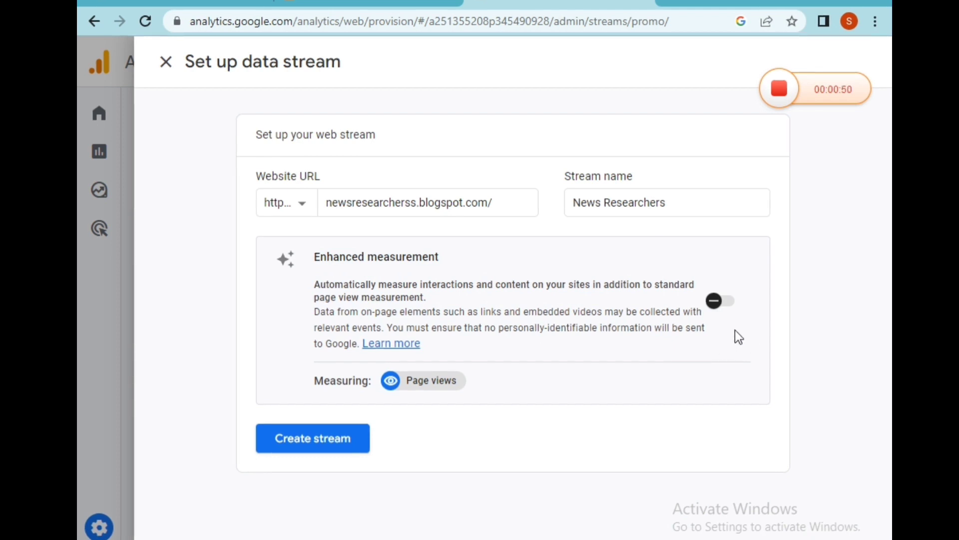
click(722, 306)
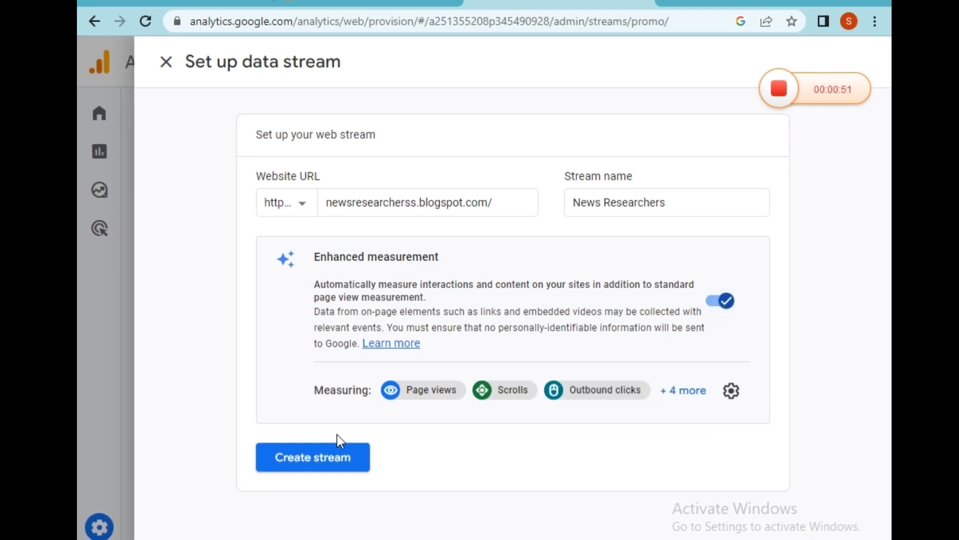
Step: Create the stream and open the manual installation instructions for the Google tag
click(352, 455)
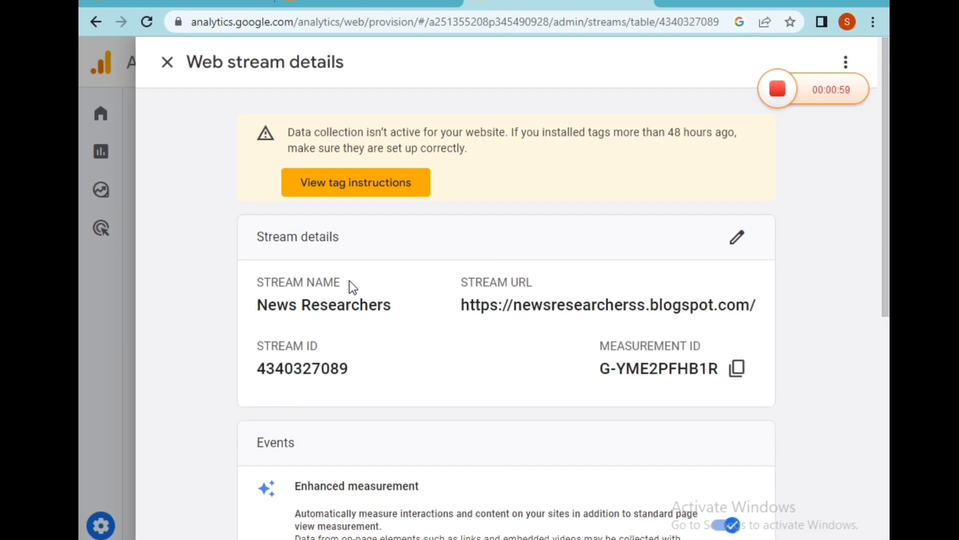
scroll(381, 346, down, 5)
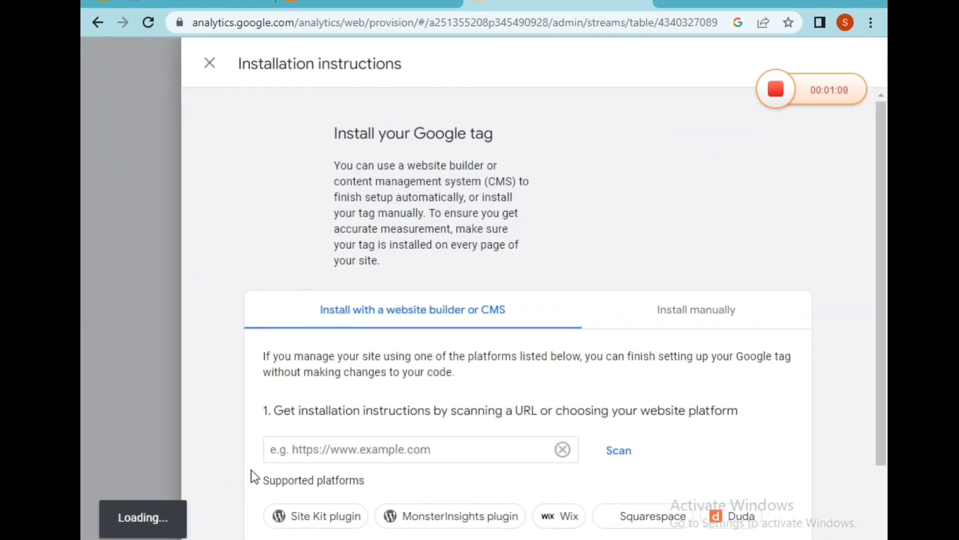
scroll(403, 364, down, 2)
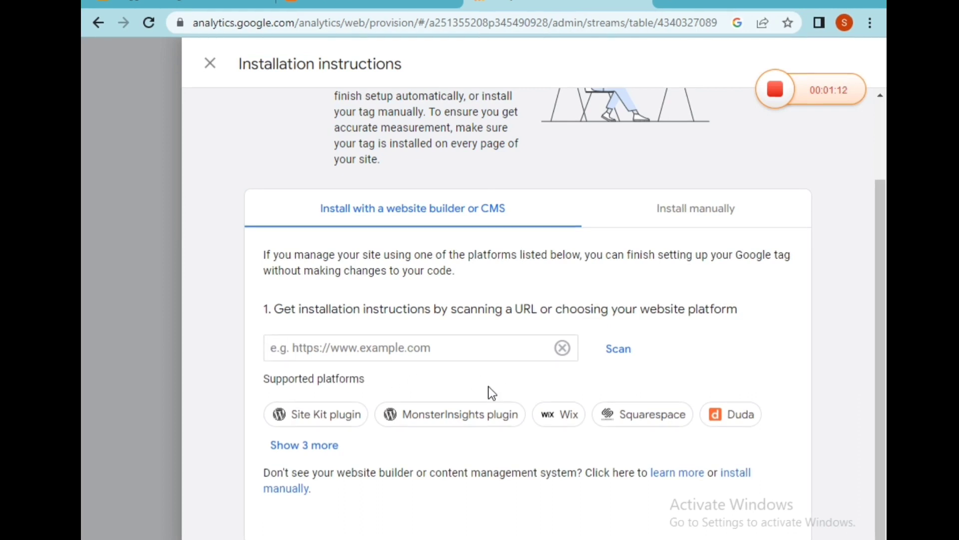
scroll(521, 322, up, 2)
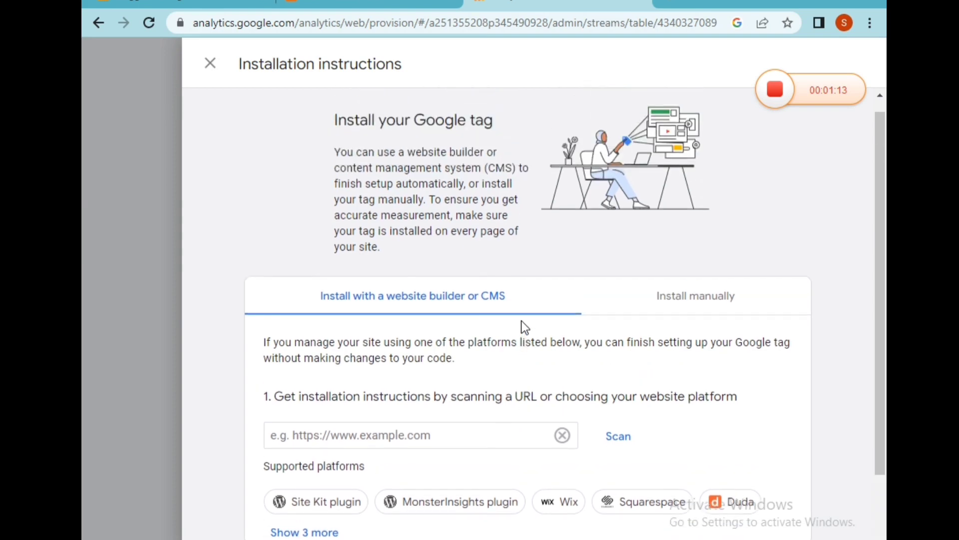
scroll(655, 322, down, 2)
click(702, 248)
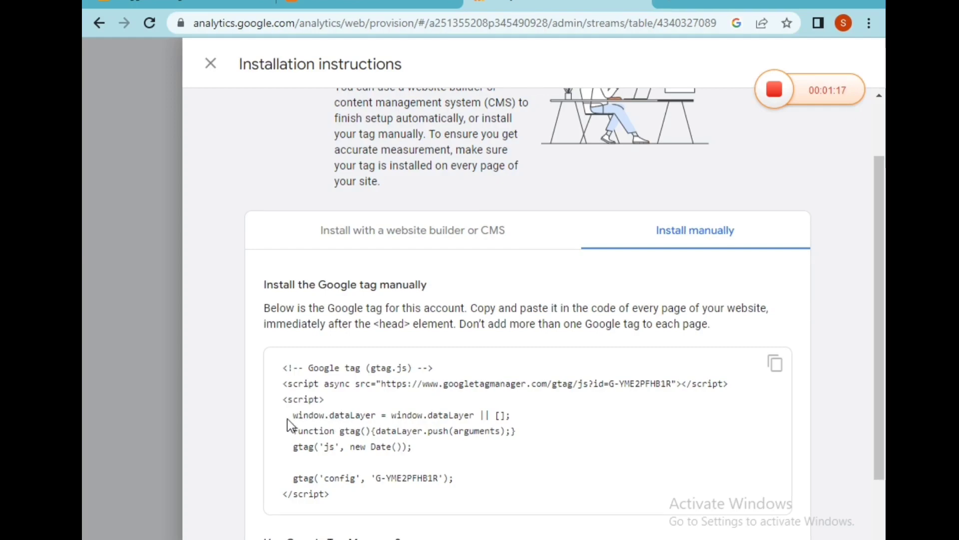
Step: Select the entire Google tag code snippet
scroll(286, 419, down, 3)
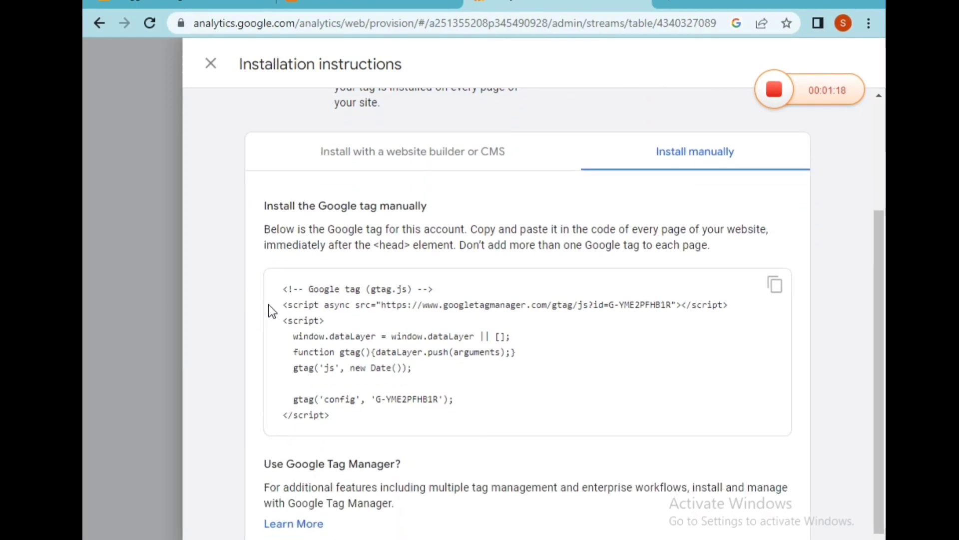
drag(287, 290, 430, 405)
click(510, 391)
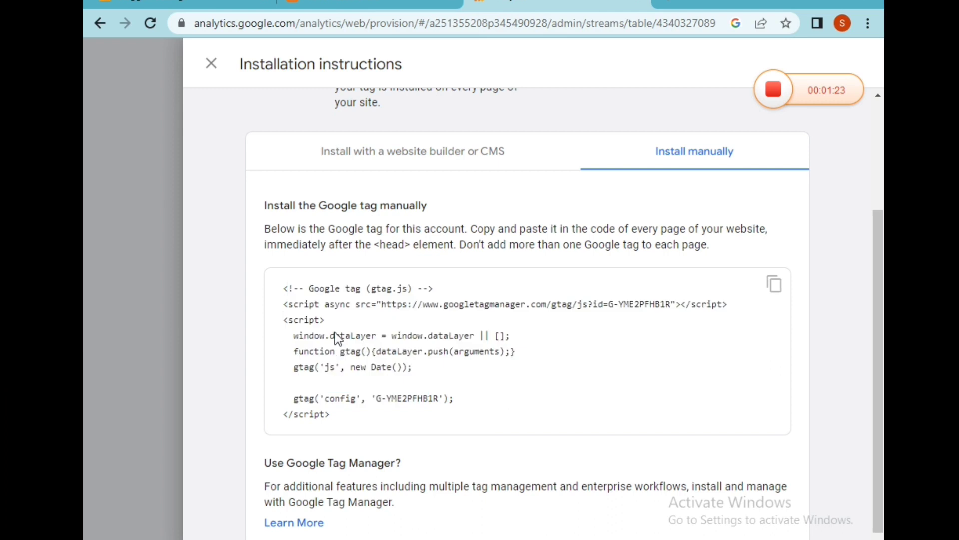
drag(284, 281, 367, 428)
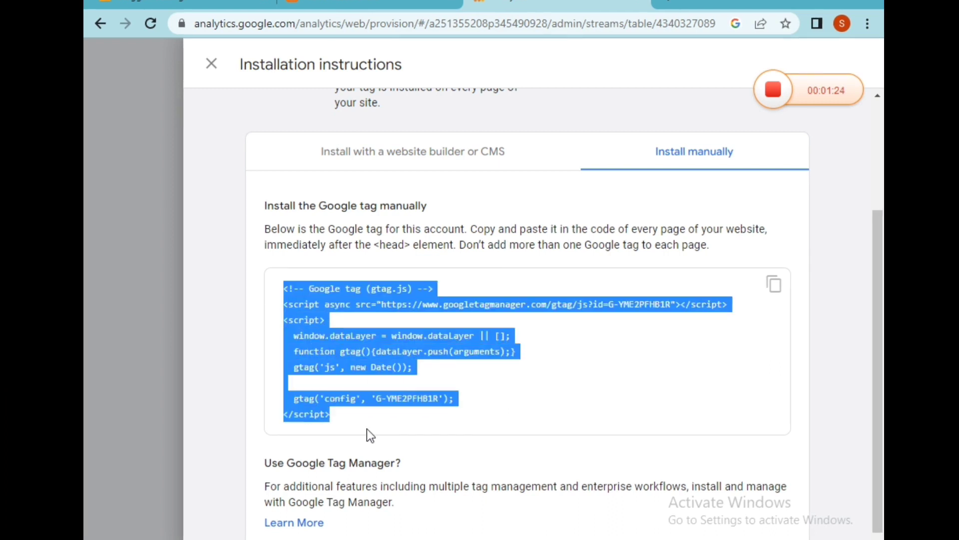
Step: Copy the Google tag code snippet to the clipboard
right_click(345, 334)
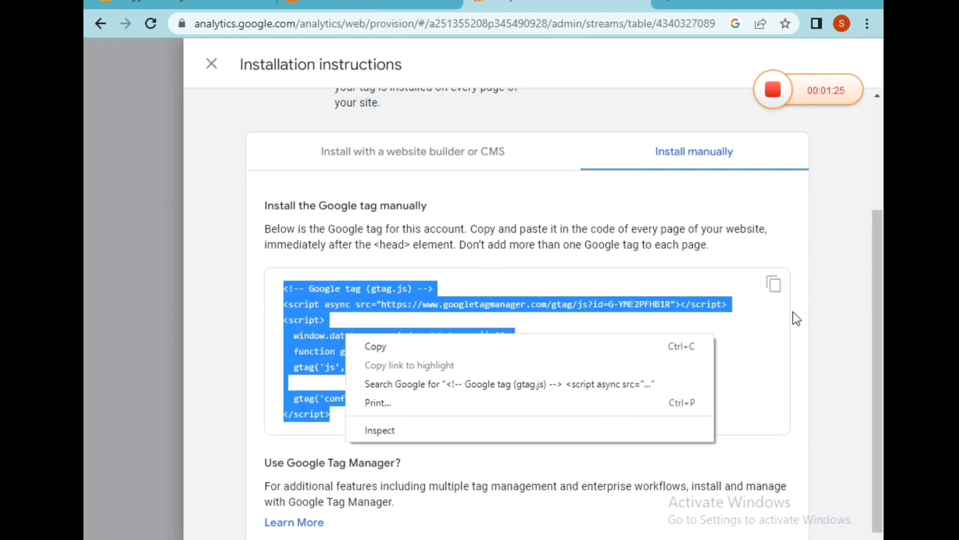
click(772, 289)
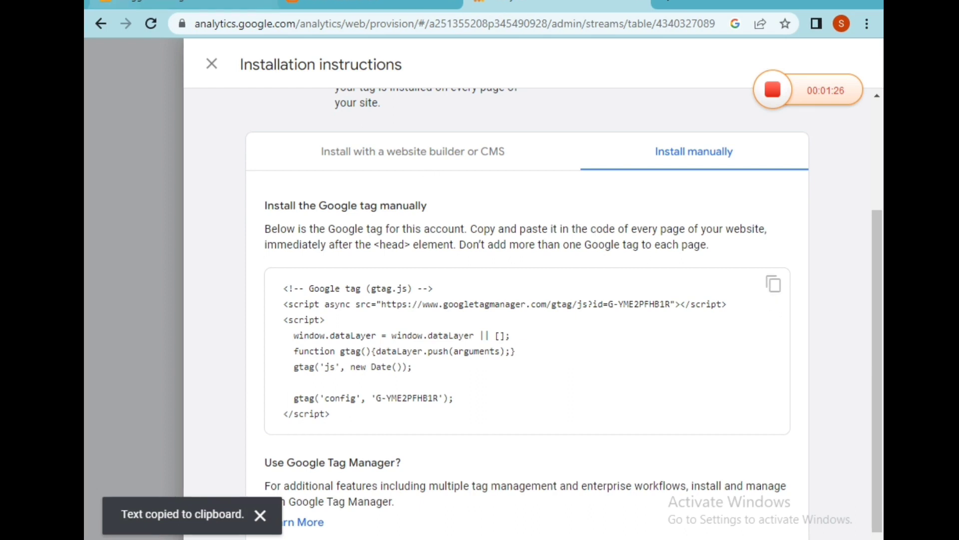
Step: Open the HTML editor of the News Researchers blog theme in Blogger
click(150, 2)
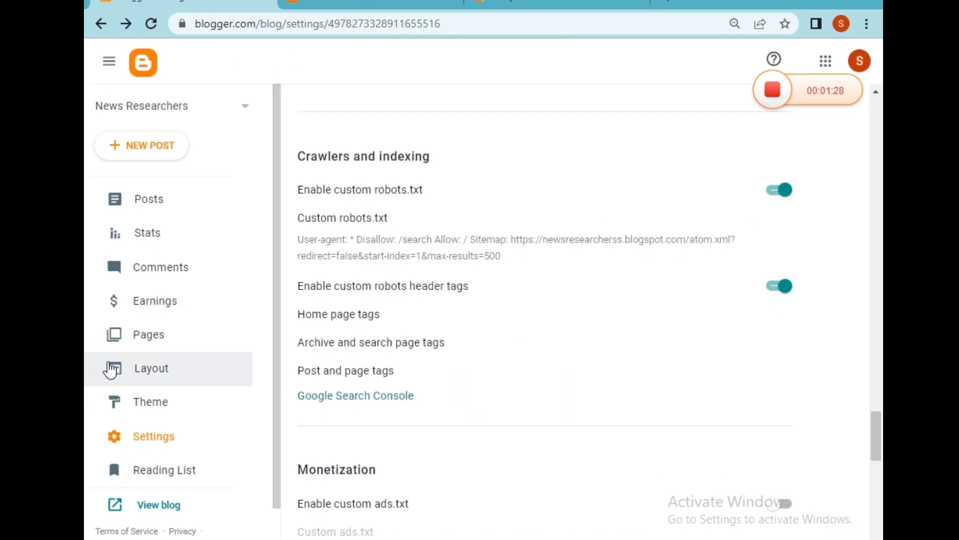
click(160, 448)
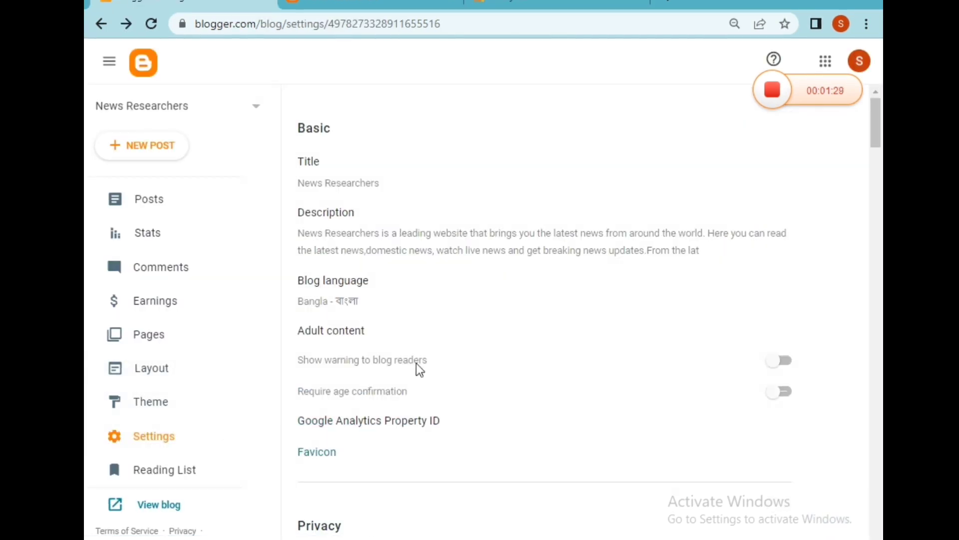
scroll(425, 316, down, 3)
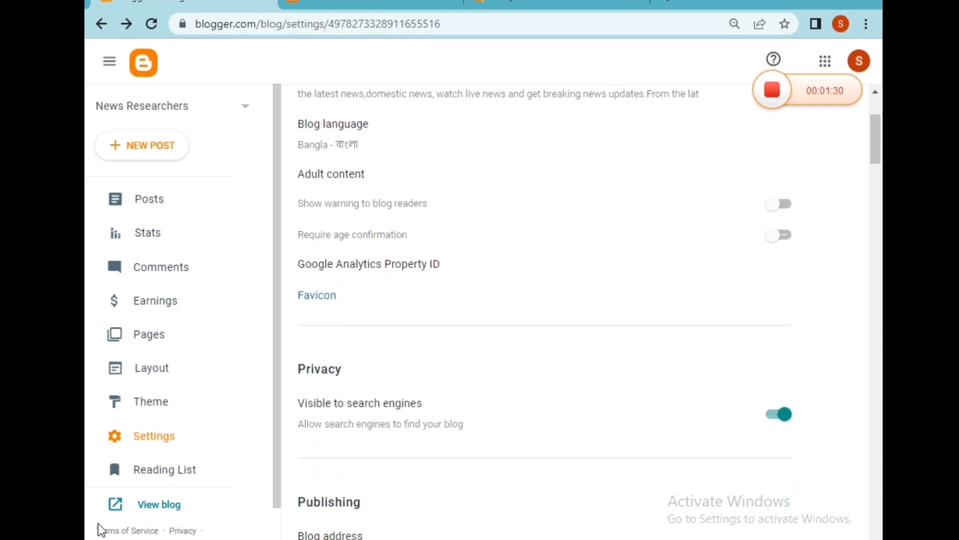
click(138, 405)
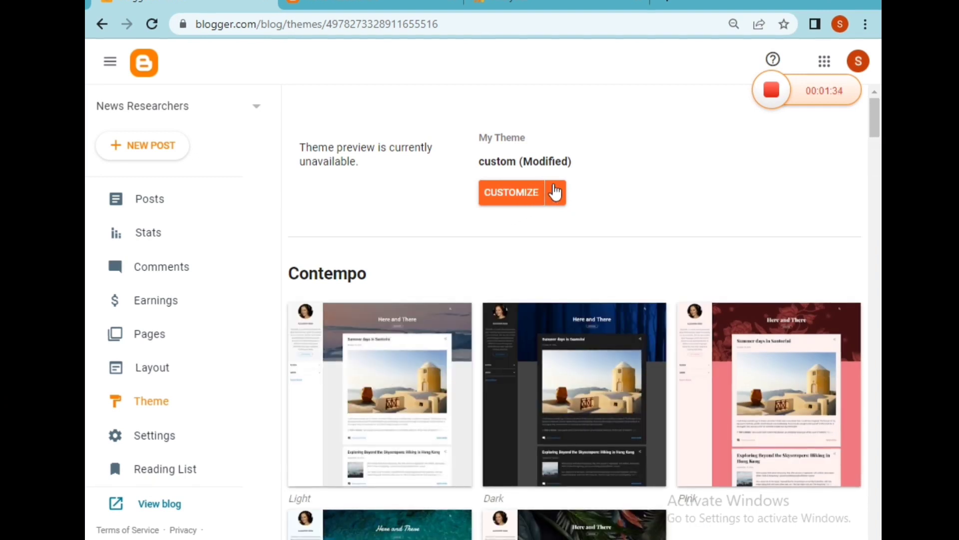
click(554, 194)
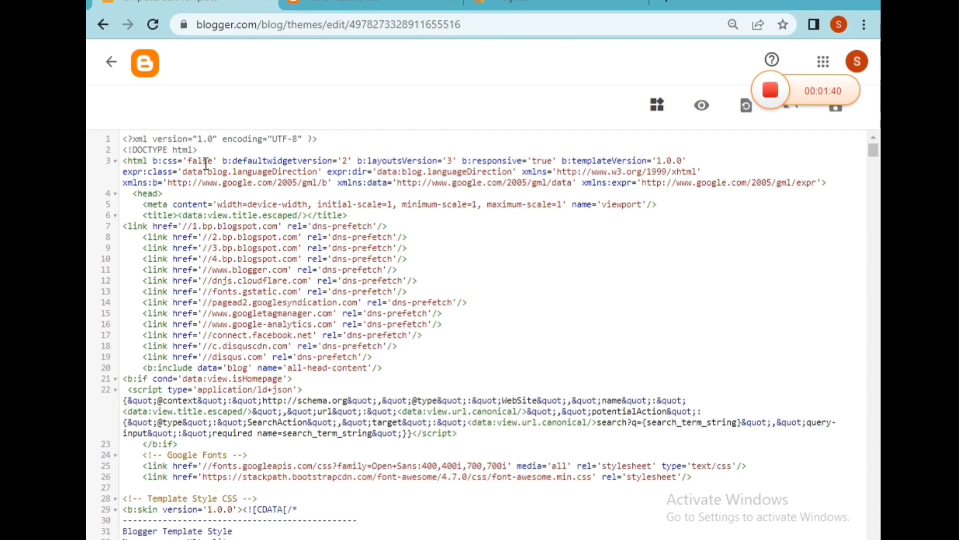
Step: Paste the Google tag code on a new line directly after the <head> tag and save the theme
click(164, 193)
key(Return)
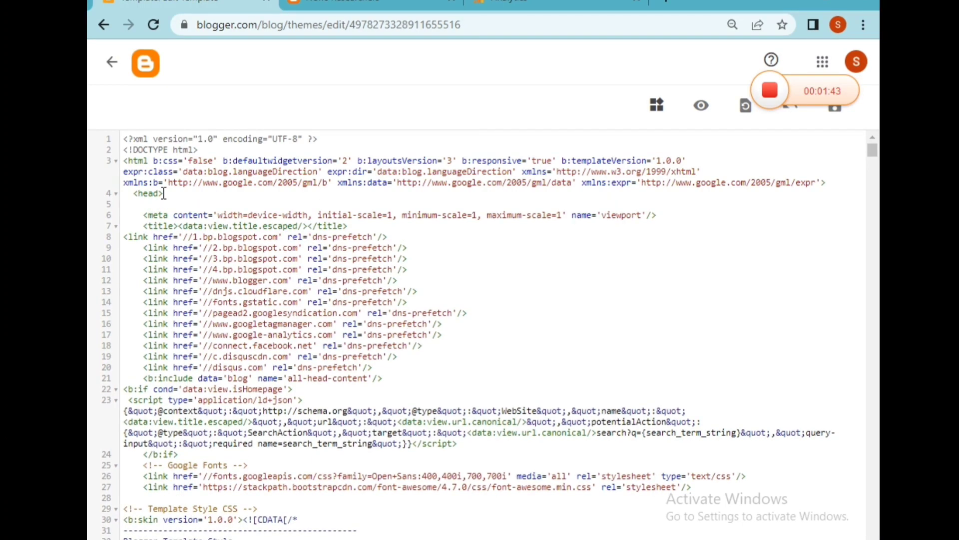
key(ctrl+v)
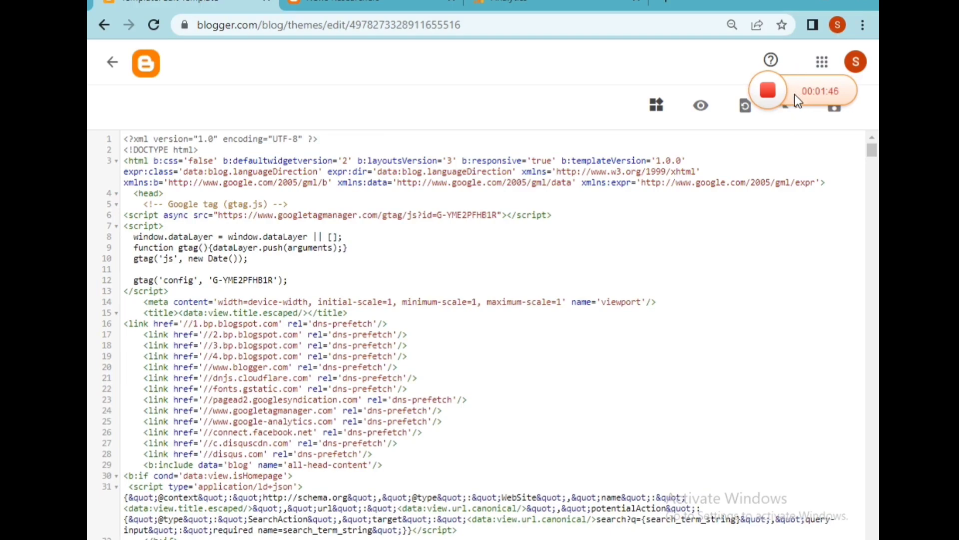
drag(796, 98, 683, 241)
click(829, 107)
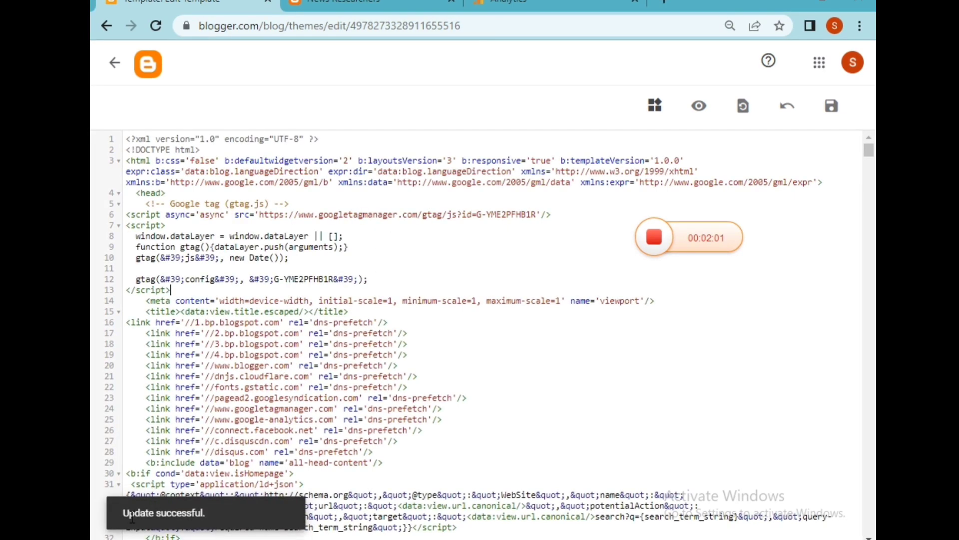
Step: Compare the Google tag installation code in Analytics with the code pasted into the theme
click(505, 5)
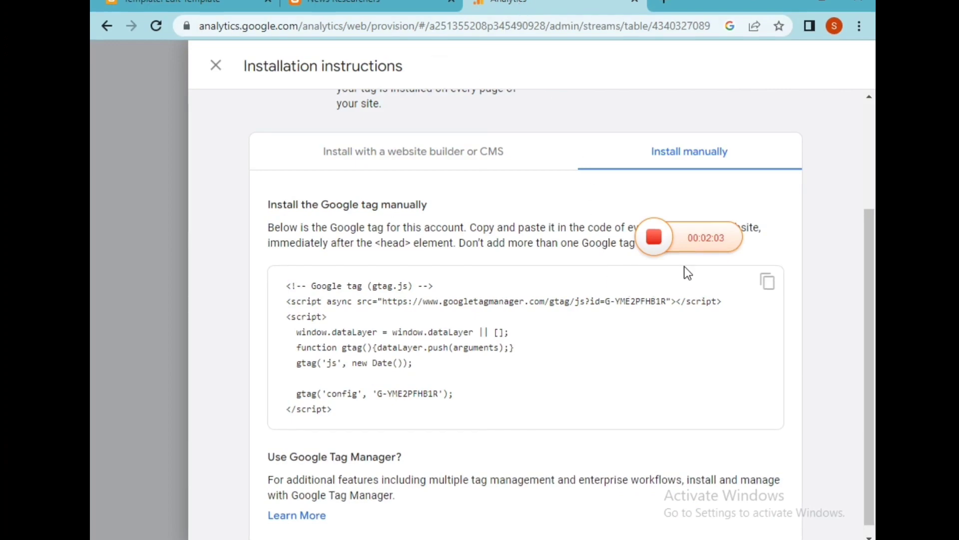
drag(690, 238, 677, 366)
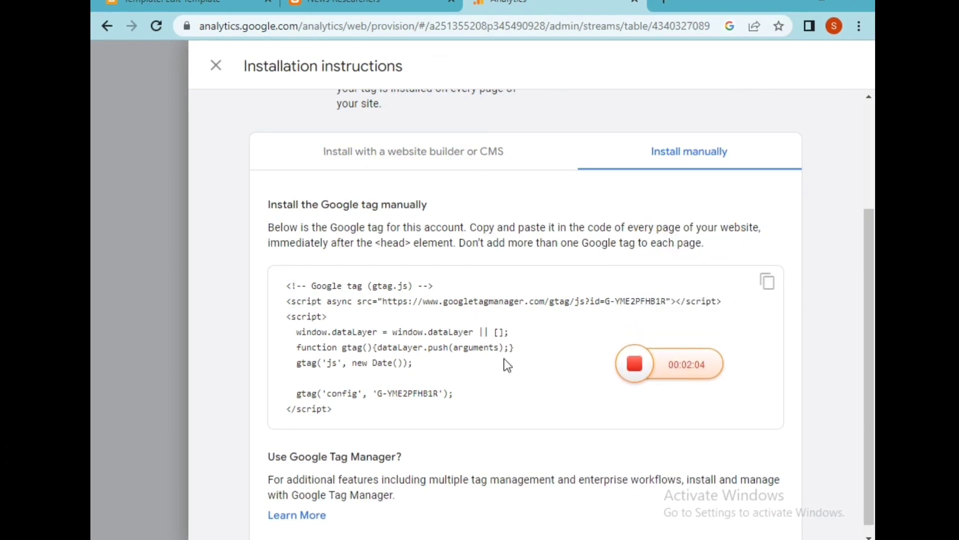
scroll(500, 278, up, 3)
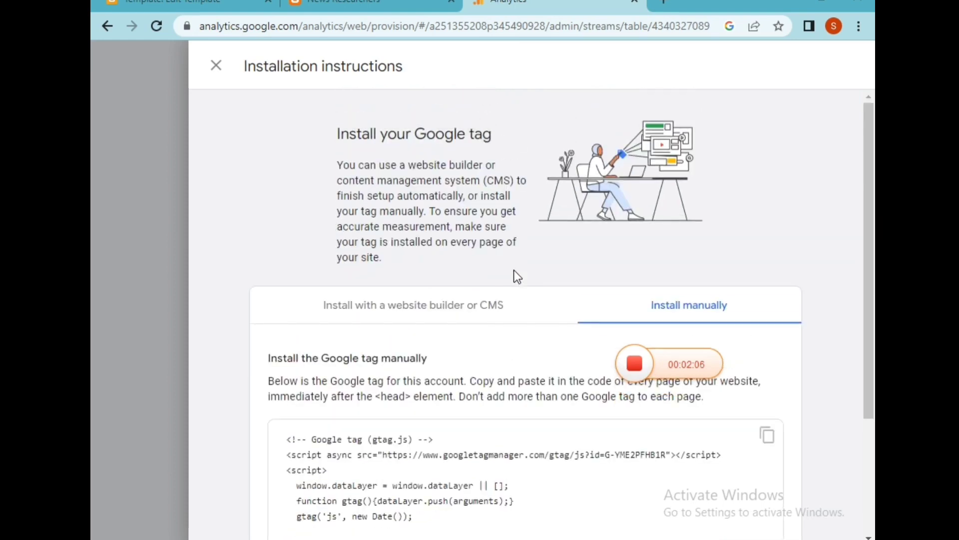
scroll(520, 275, down, 3)
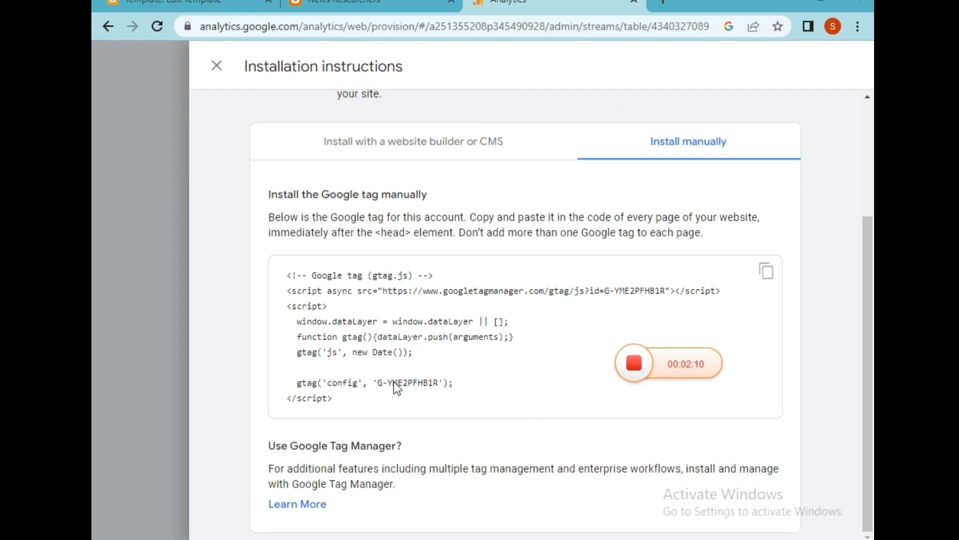
scroll(471, 368, up, 3)
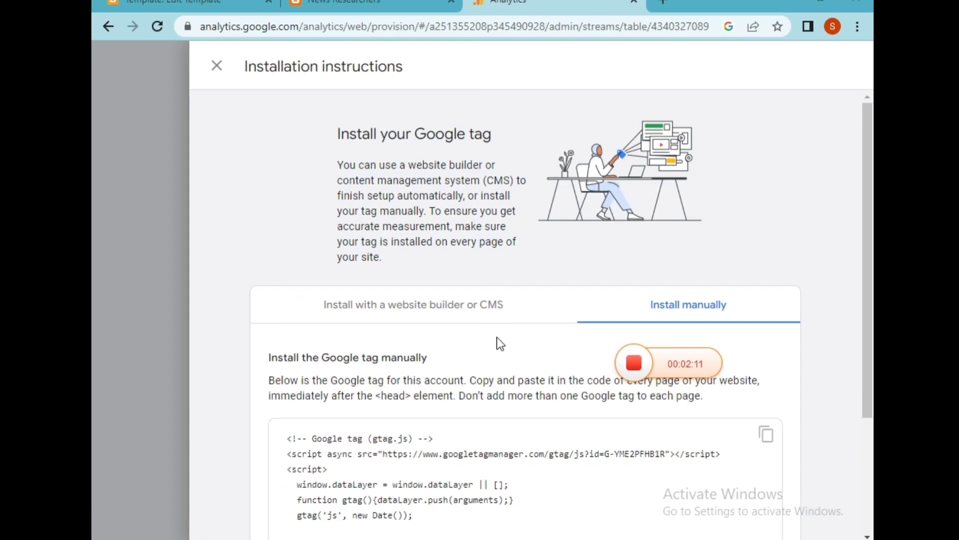
scroll(498, 338, down, 3)
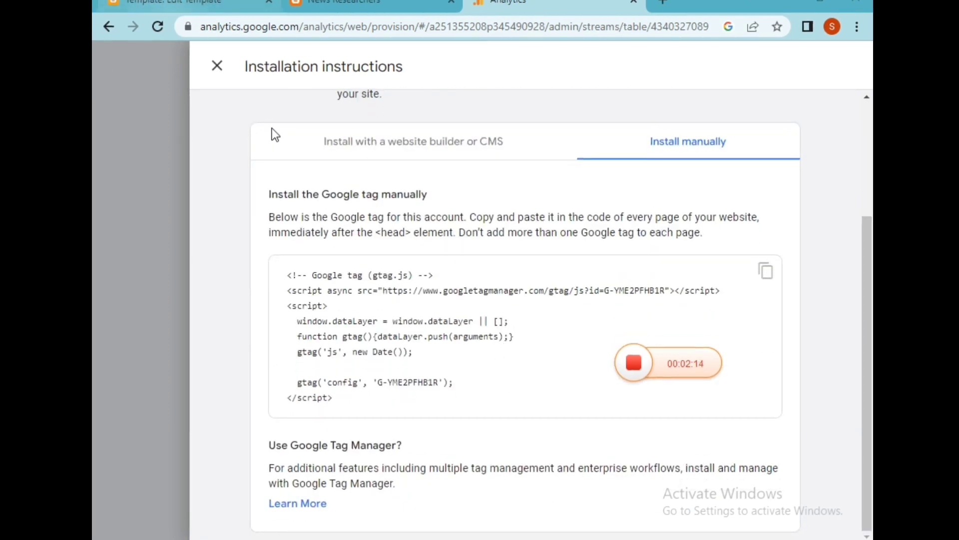
click(248, 6)
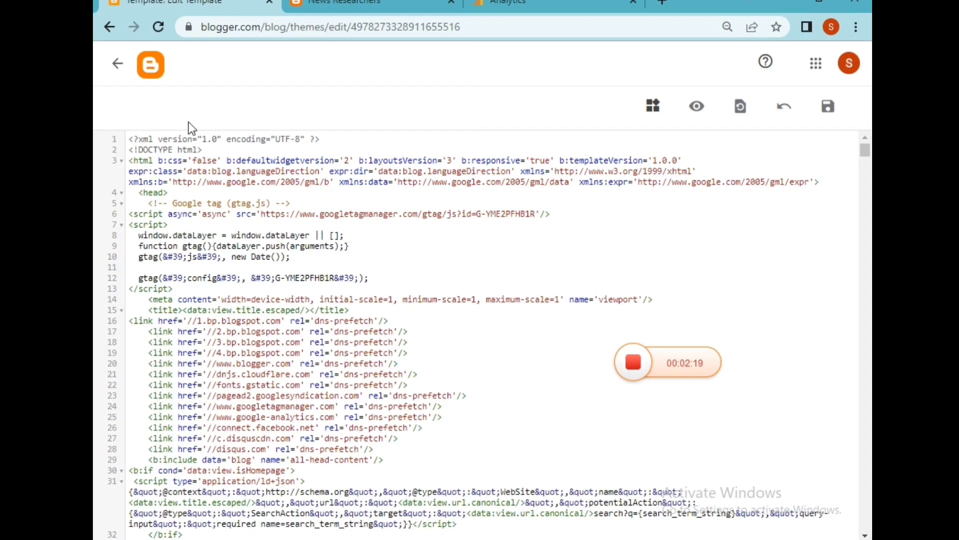
click(525, 4)
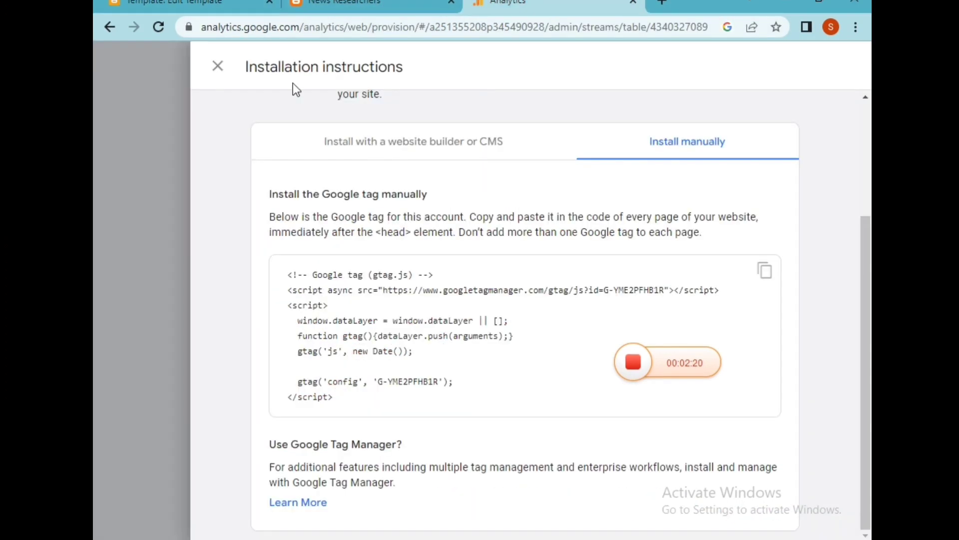
Step: Close the installation instructions, review the web stream details, and close them
click(215, 68)
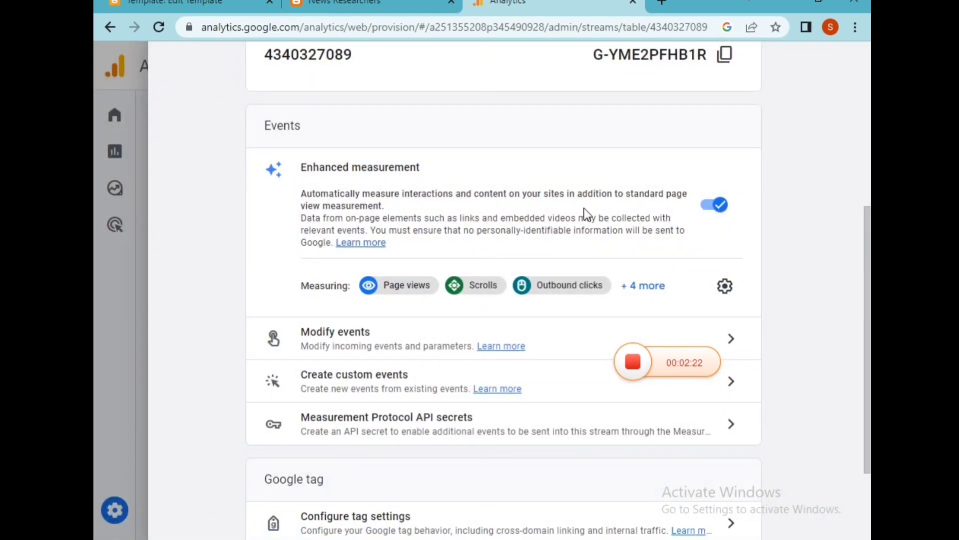
scroll(460, 332, down, 3)
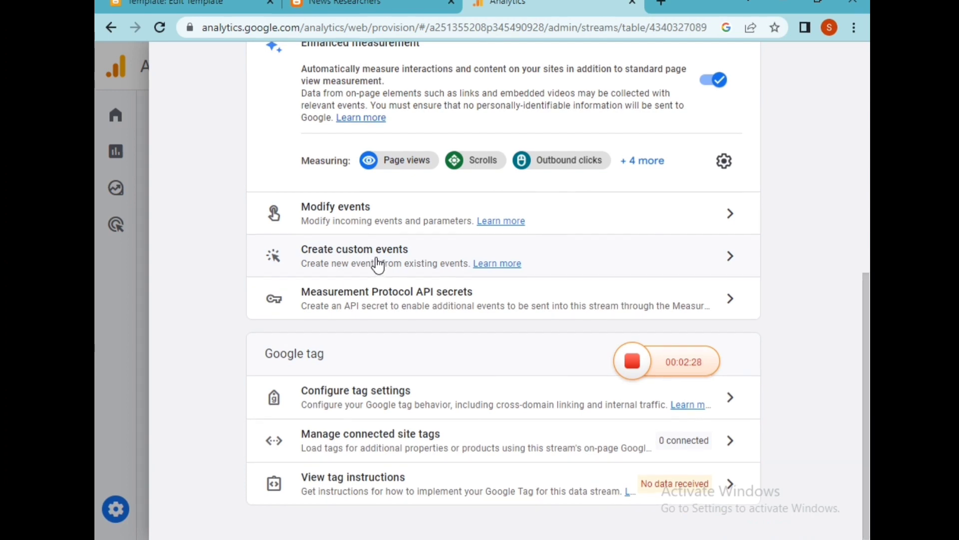
scroll(435, 228, up, 6)
scroll(422, 215, up, 1)
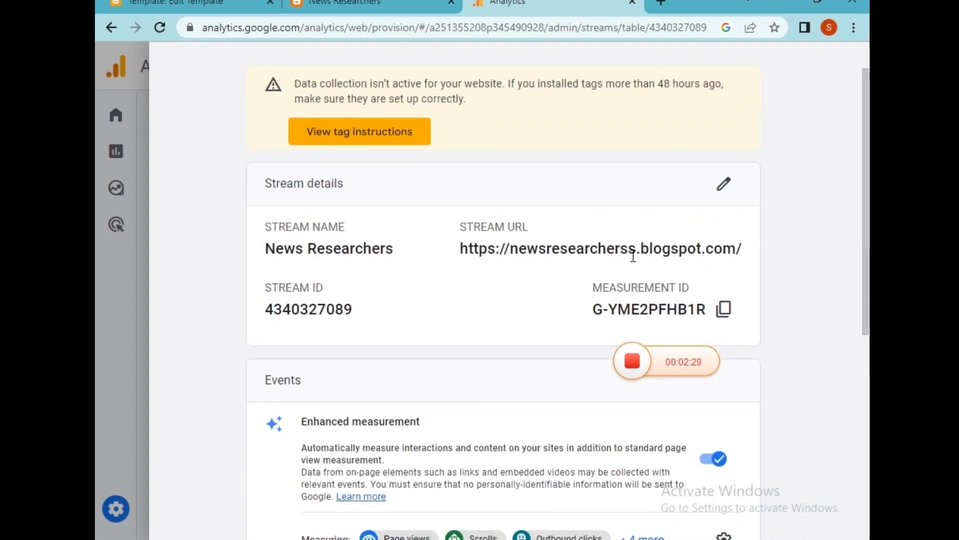
scroll(349, 270, up, 1)
scroll(391, 267, up, 1)
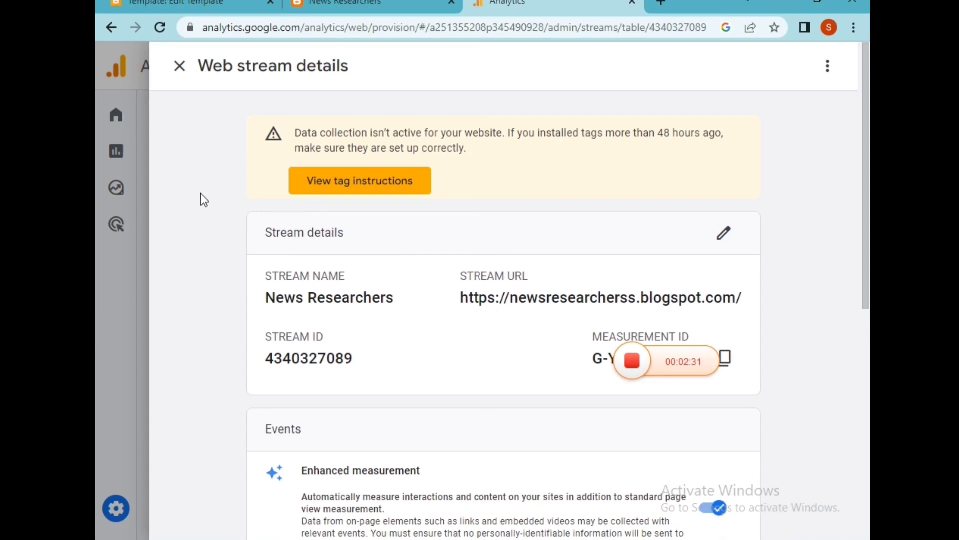
click(181, 68)
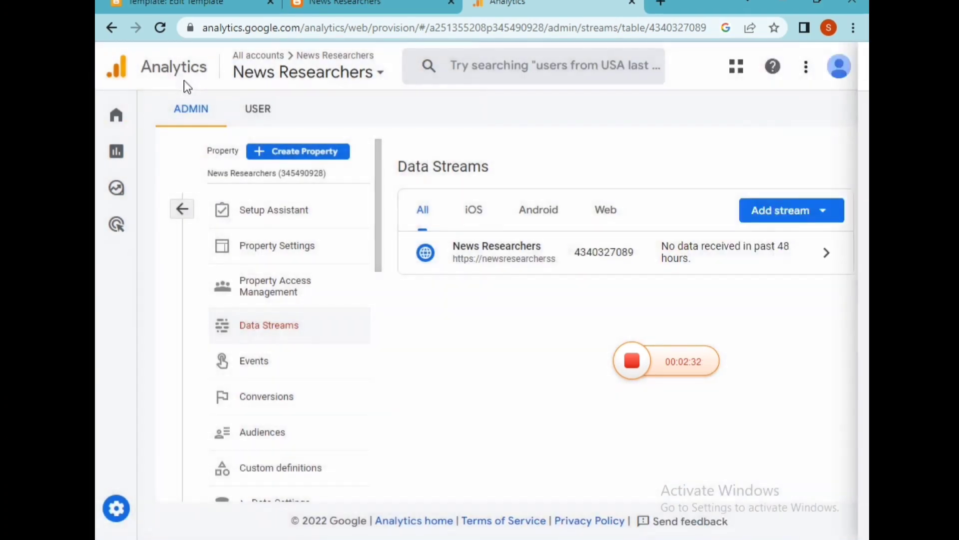
Step: Open the Analytics home page and review its data overview
mouse_move(118, 187)
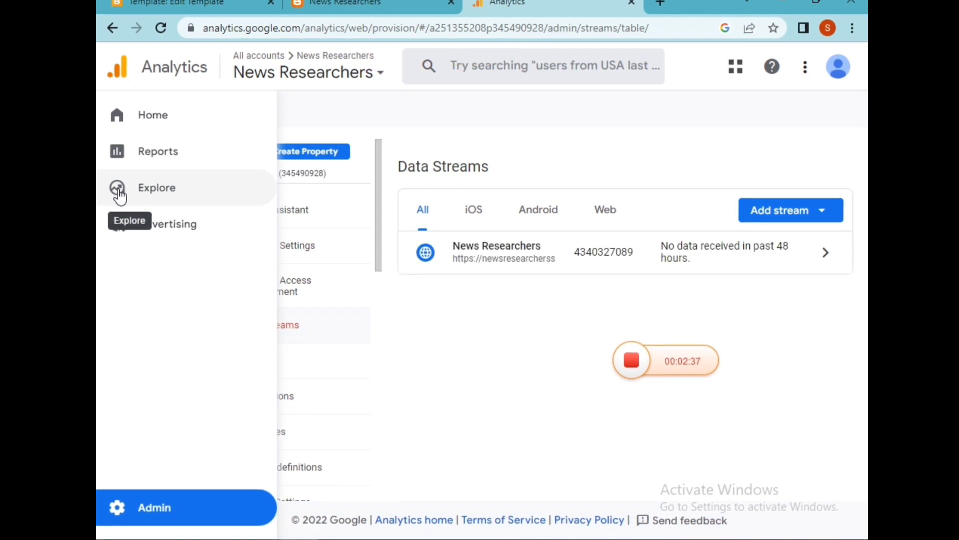
click(165, 161)
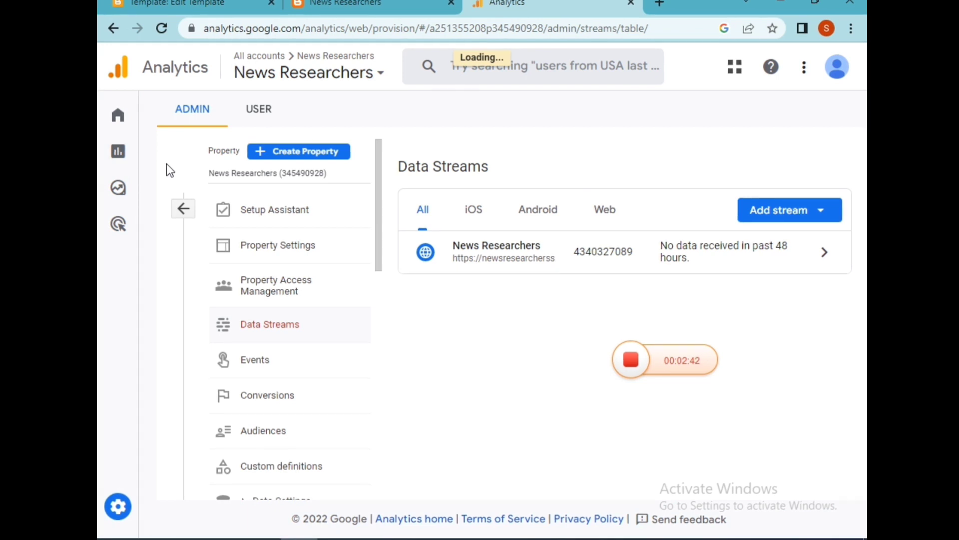
mouse_move(118, 157)
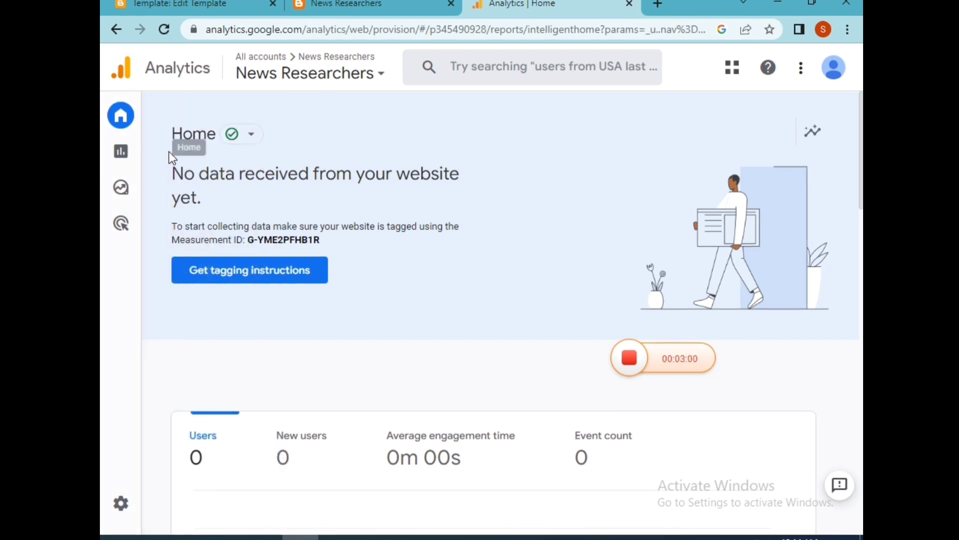
click(164, 33)
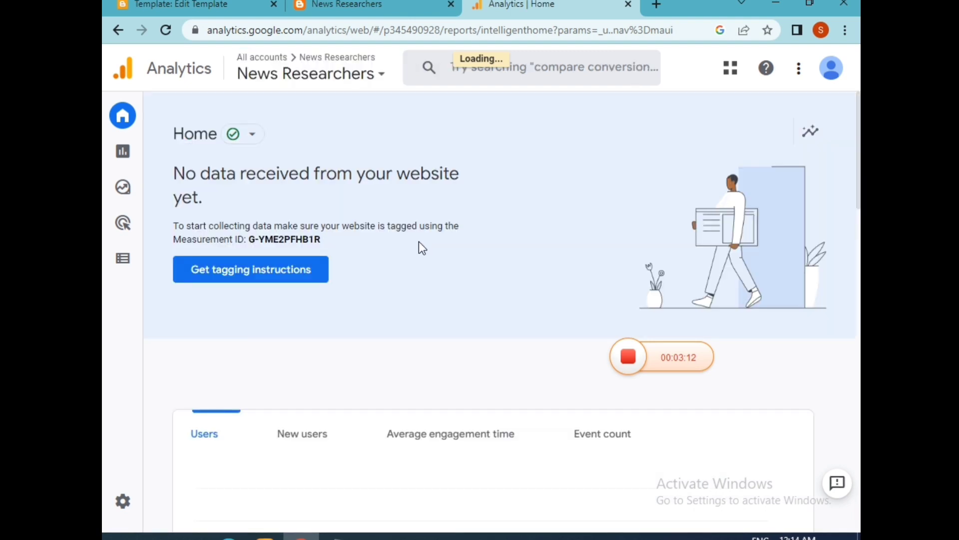
scroll(428, 268, down, 1)
scroll(428, 274, down, 1)
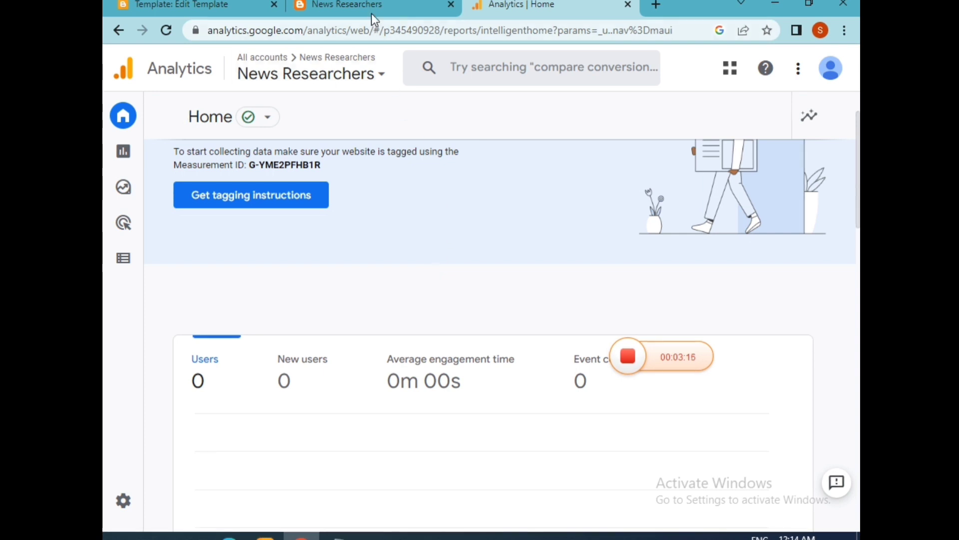
scroll(458, 264, up, 2)
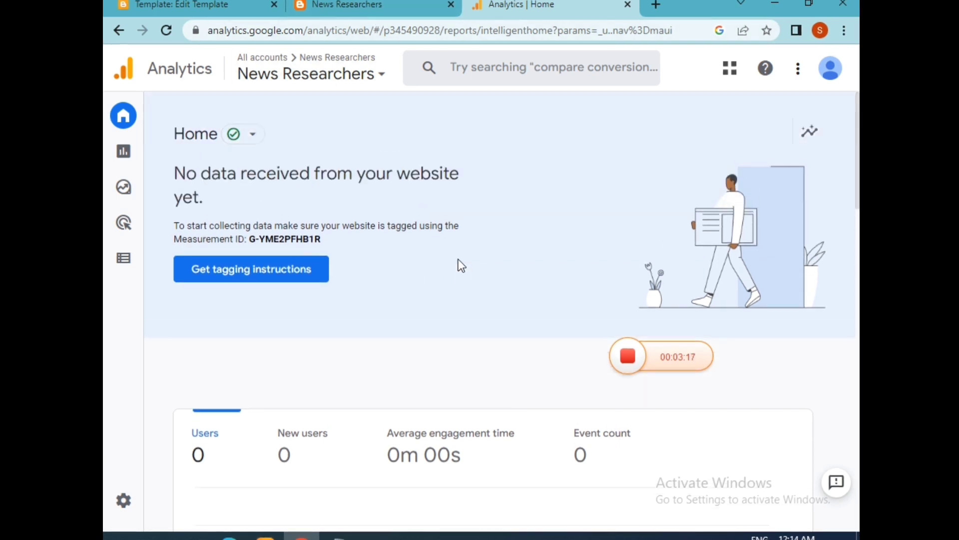
Step: Copy the blog's address, close its tab, and reopen the News Researchers blog in a new tab, browsing its home page
click(378, 2)
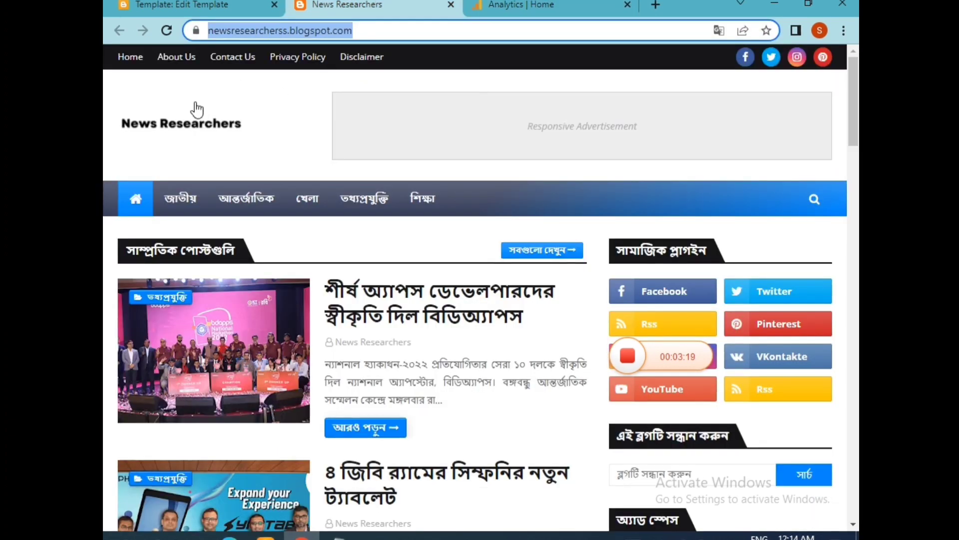
click(165, 34)
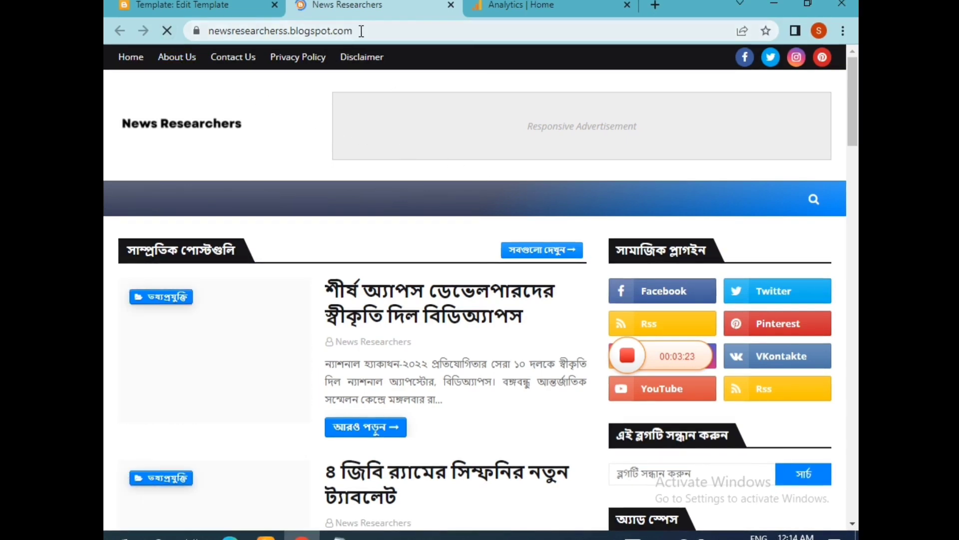
click(382, 31)
key(ctrl+c)
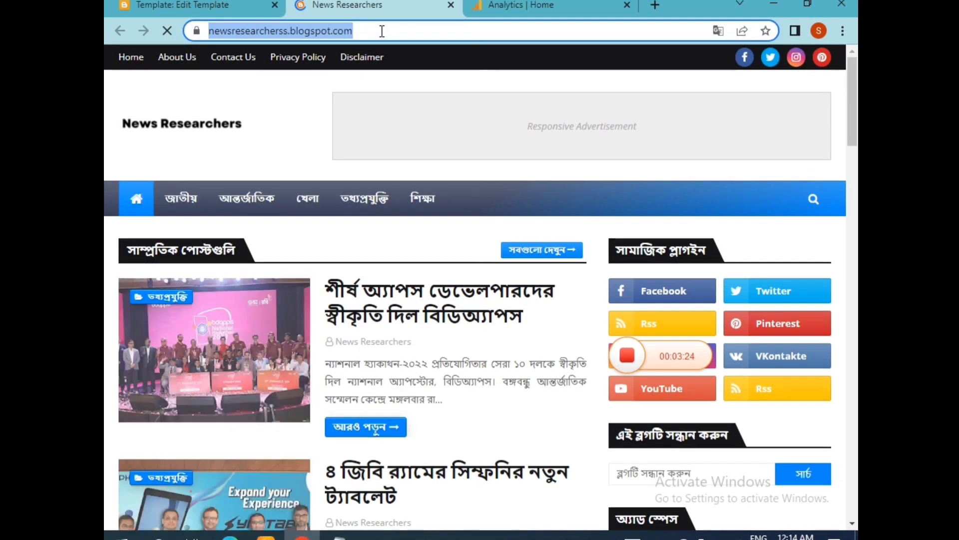
click(451, 6)
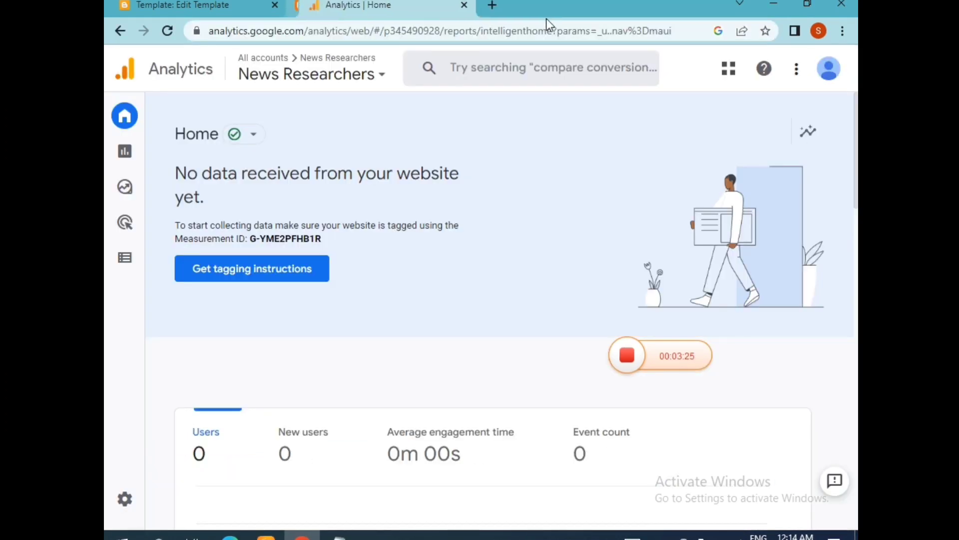
click(481, 5)
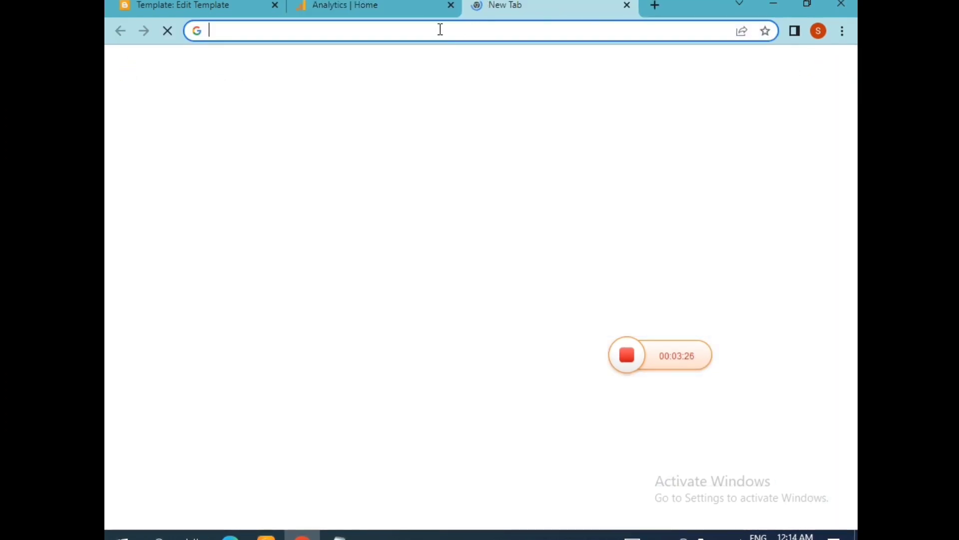
click(421, 30)
key(ctrl+v)
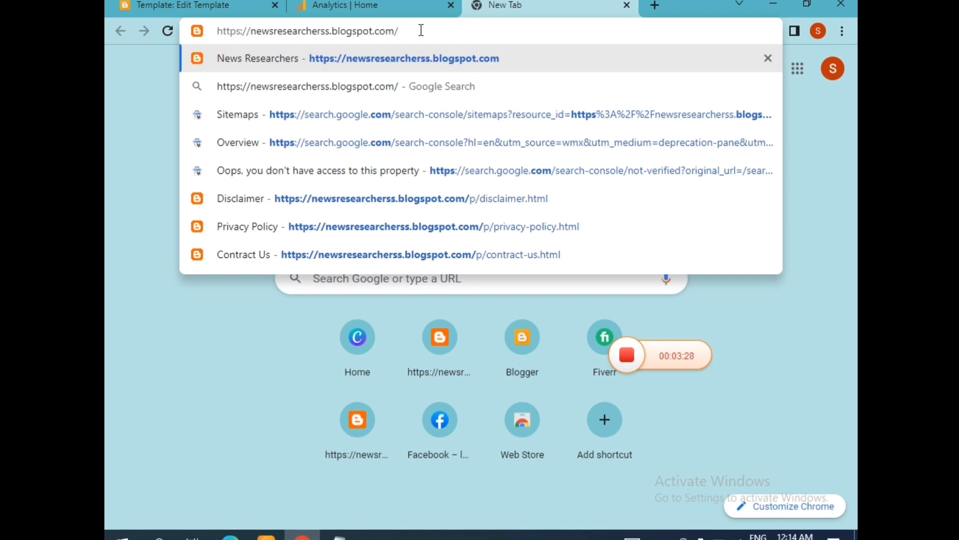
key(Return)
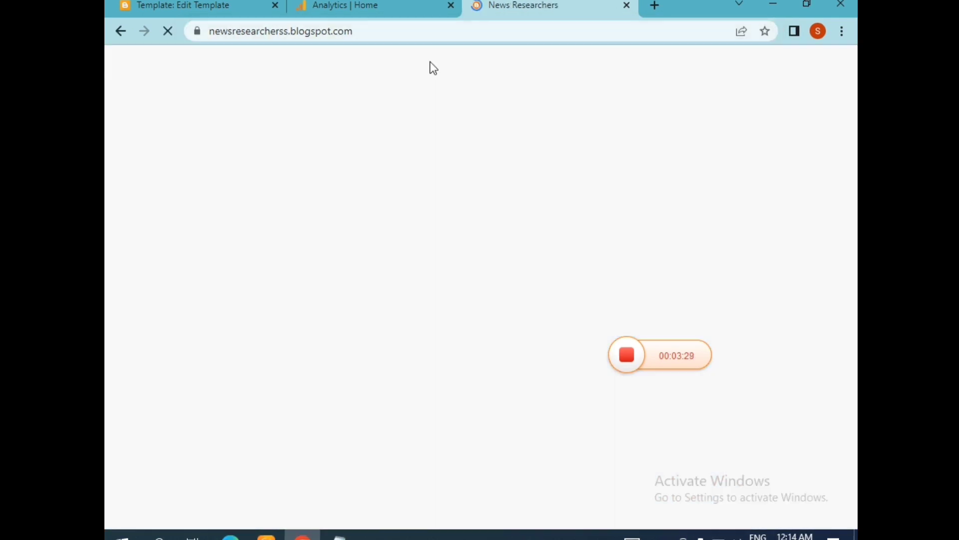
scroll(452, 147, down, 1)
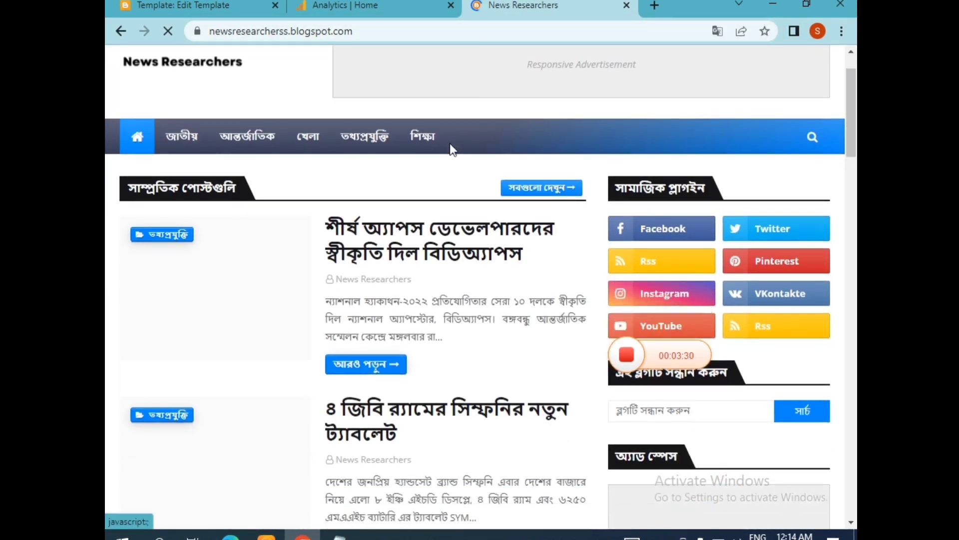
scroll(449, 145, down, 7)
scroll(440, 138, up, 8)
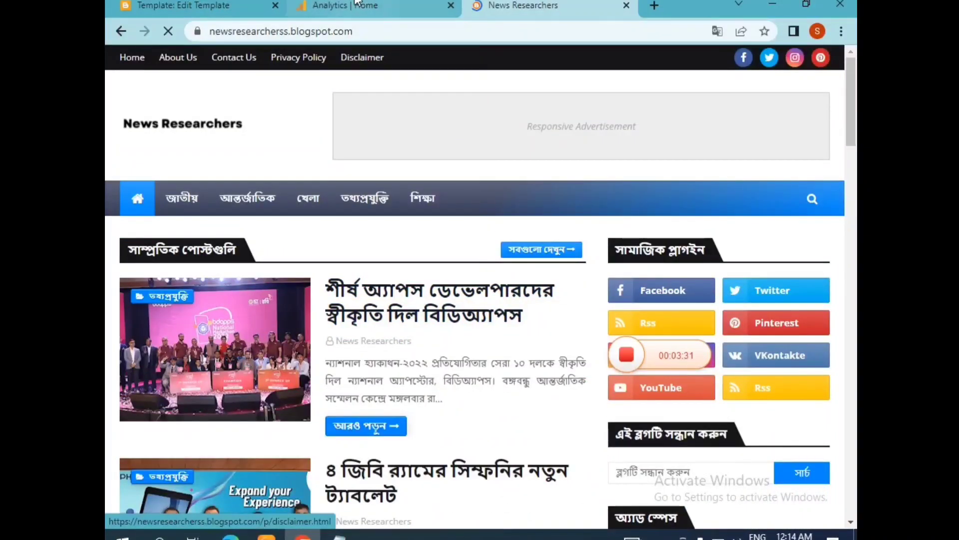
Step: Reload the Analytics home page for the News Researchers property
click(356, 4)
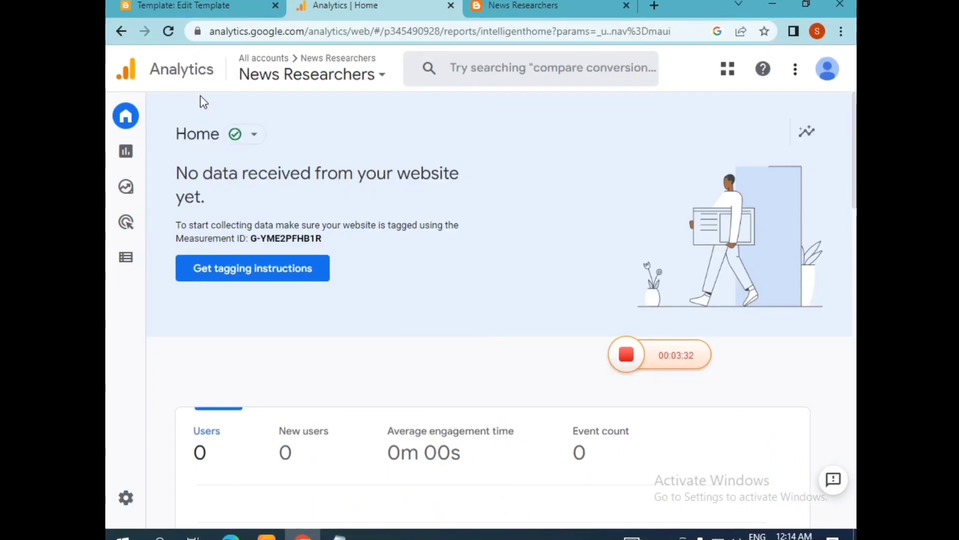
click(169, 30)
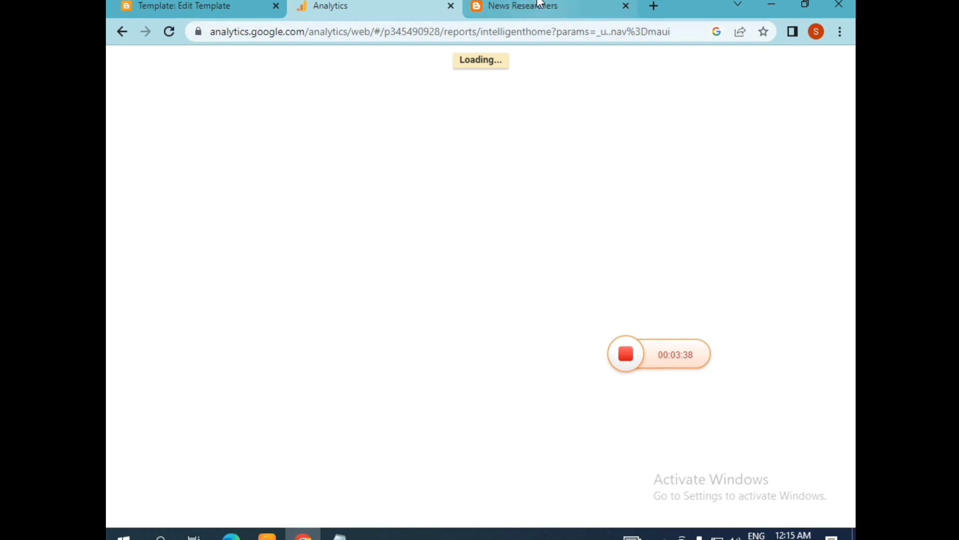
Step: Return to the blog and open its latest post to generate a visit
mouse_move(540, 4)
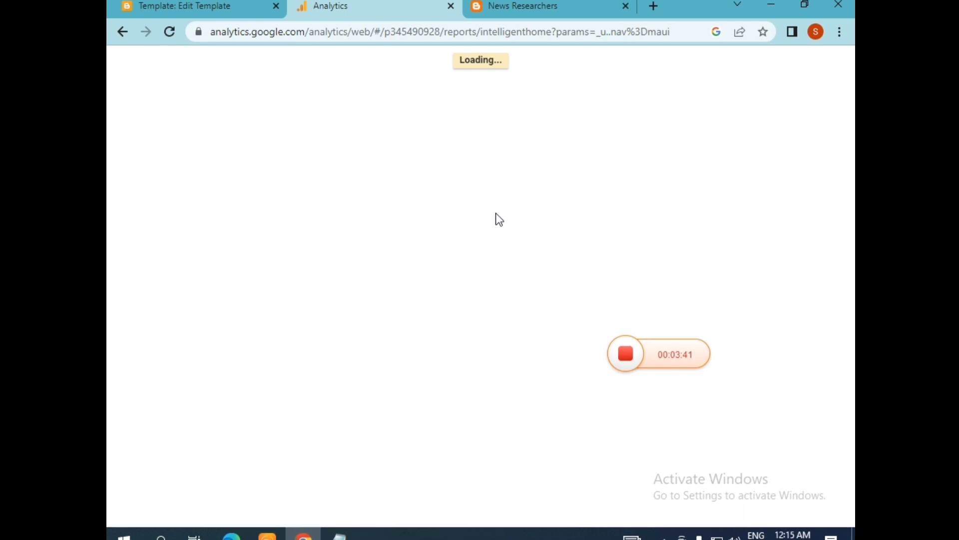
click(517, 4)
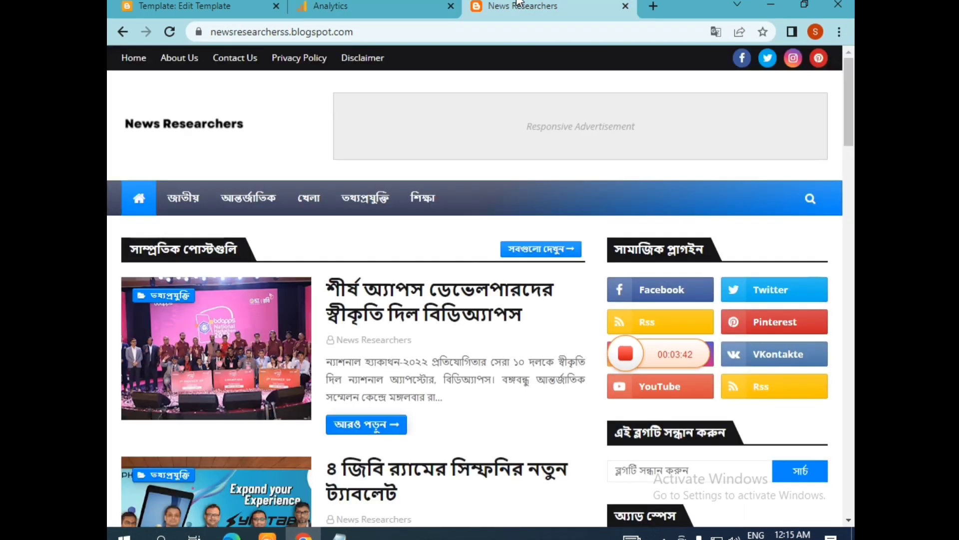
scroll(412, 296, down, 2)
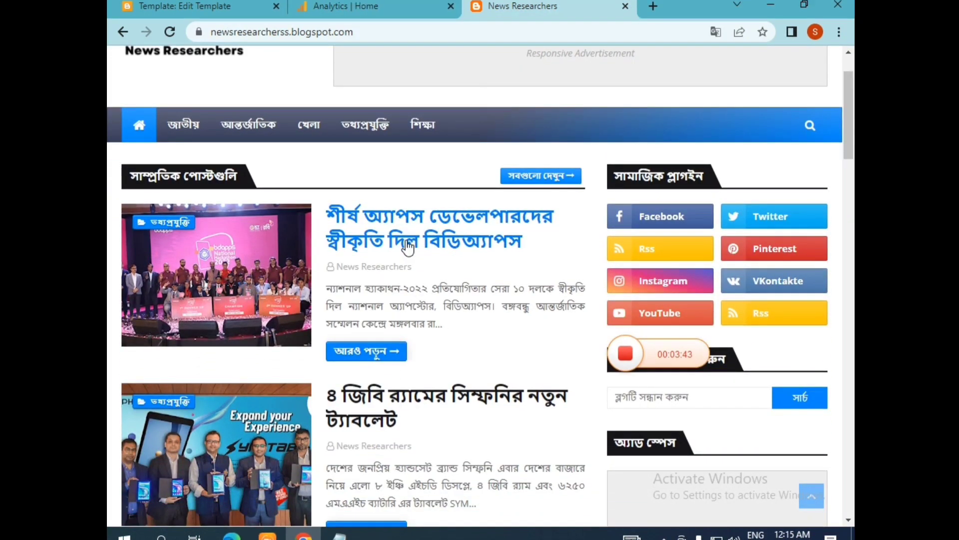
click(408, 247)
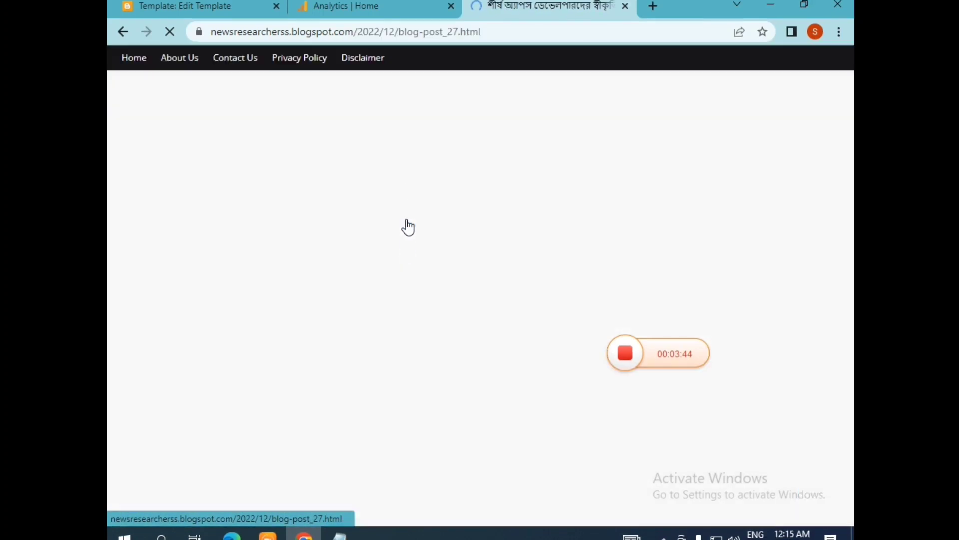
Step: Check the data collection status message on the Analytics home page and reload it
click(352, 10)
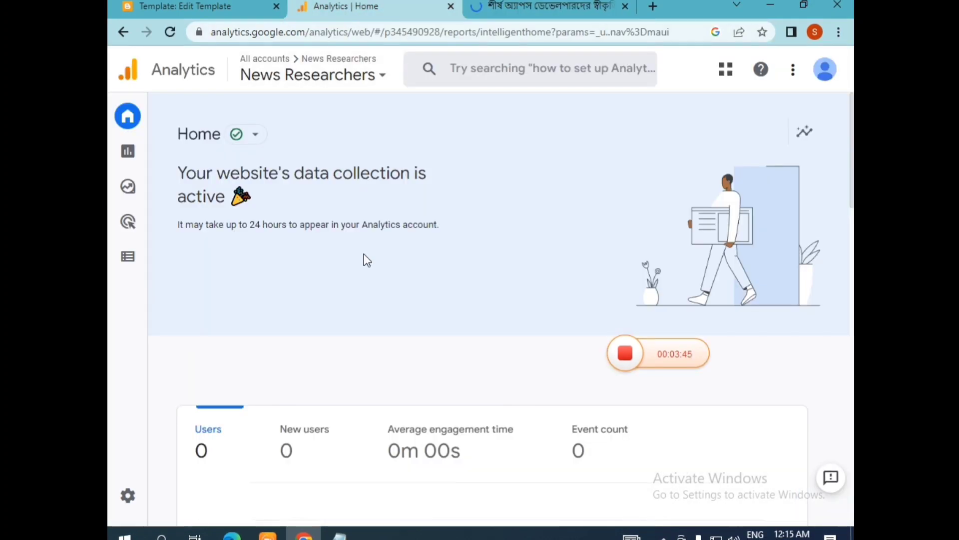
scroll(379, 302, down, 3)
scroll(379, 302, up, 3)
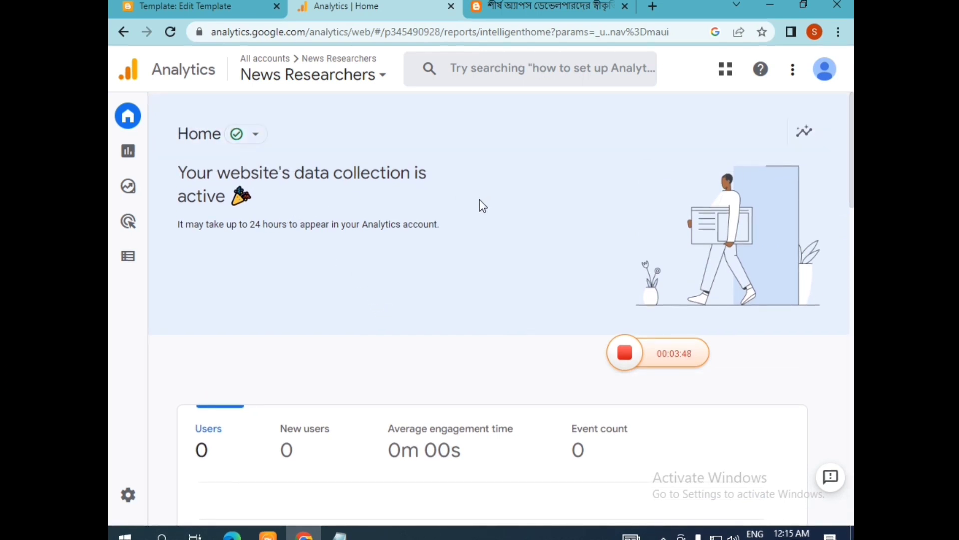
scroll(479, 202, down, 2)
scroll(333, 205, up, 2)
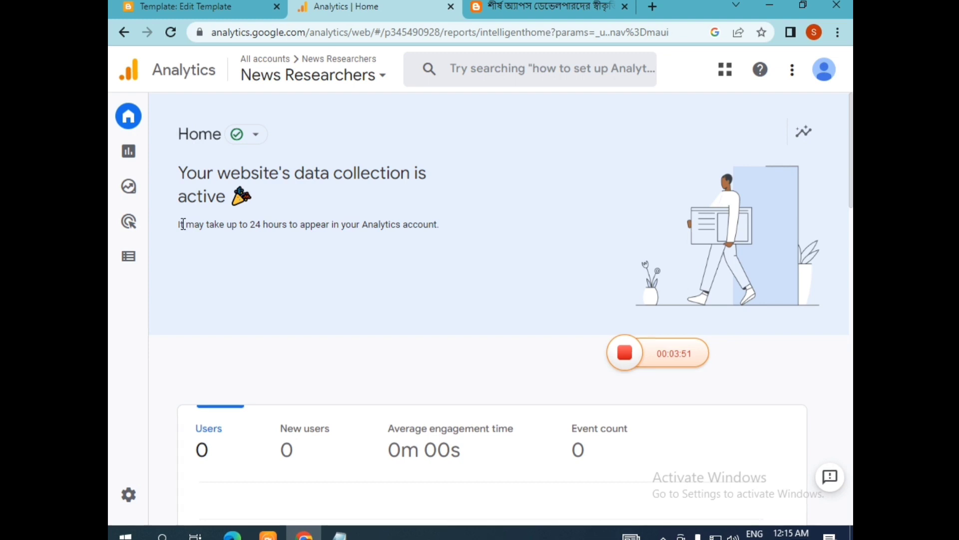
drag(182, 225, 439, 238)
click(456, 232)
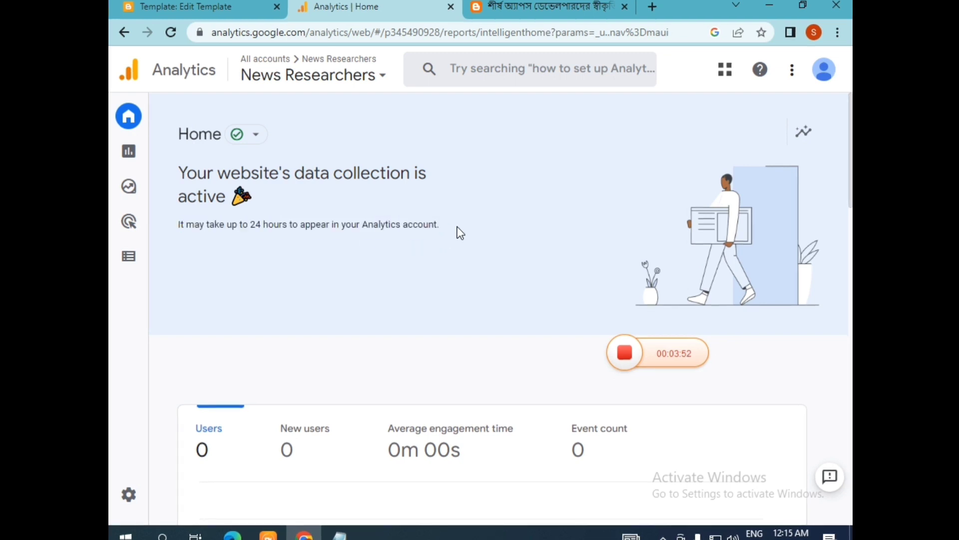
click(171, 34)
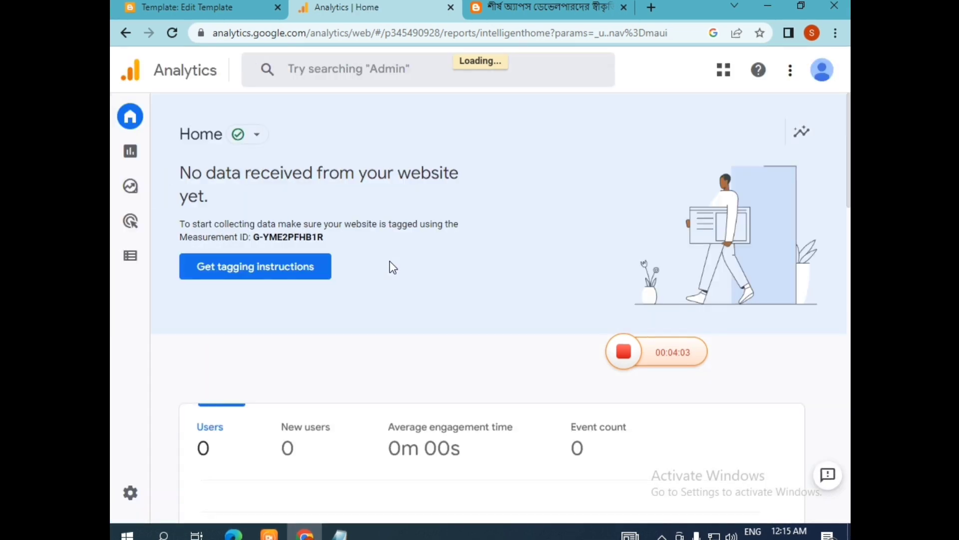
Step: Scroll through the home overview and examine the users in the last 30 minutes card
scroll(393, 267, down, 3)
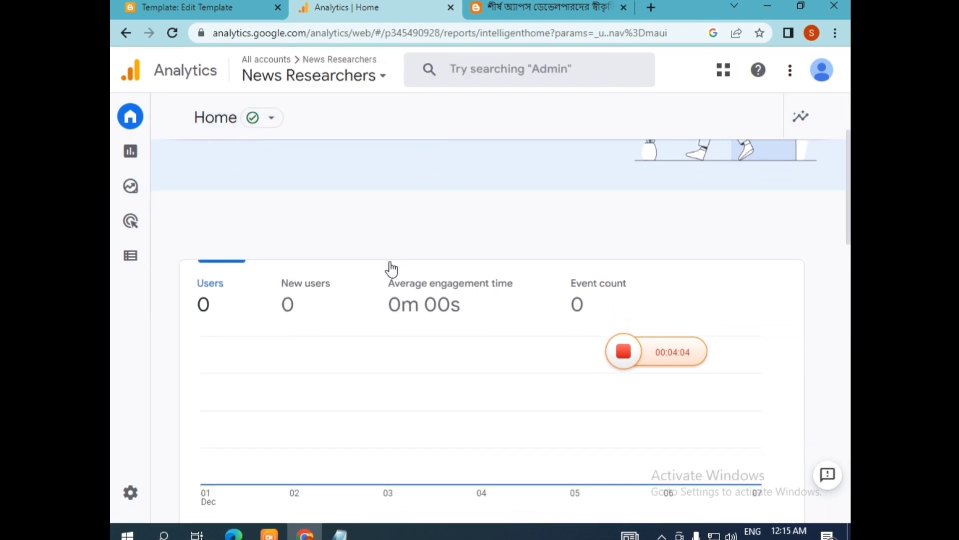
scroll(322, 304, down, 3)
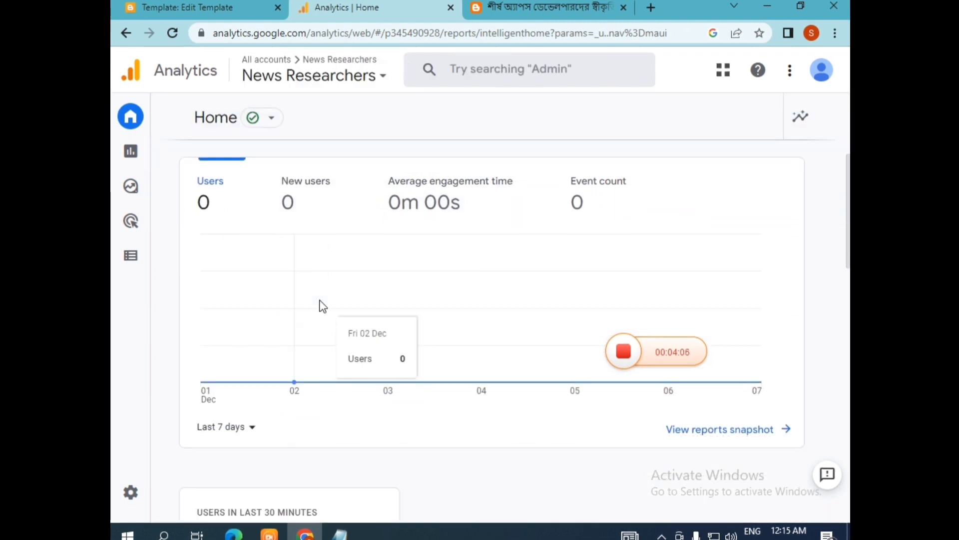
scroll(321, 304, up, 3)
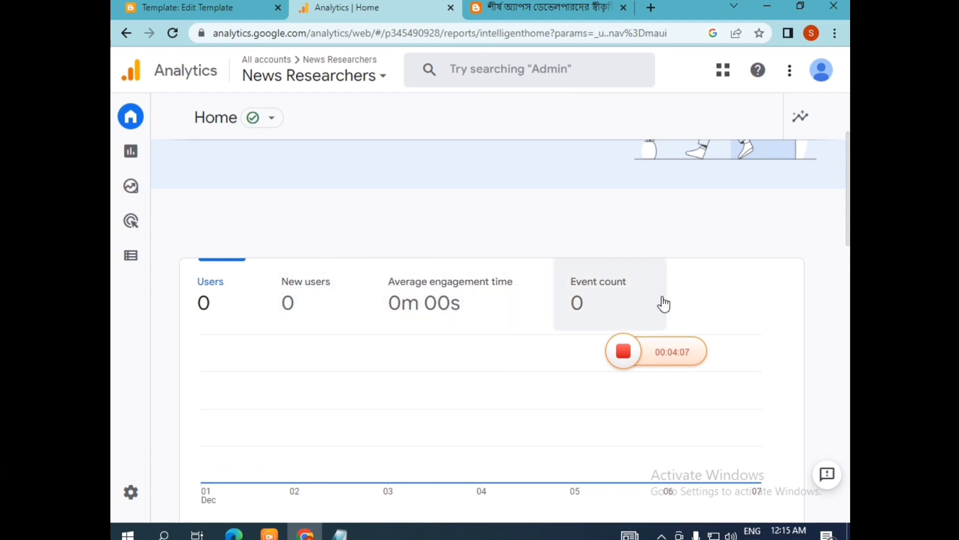
scroll(480, 303, down, 3)
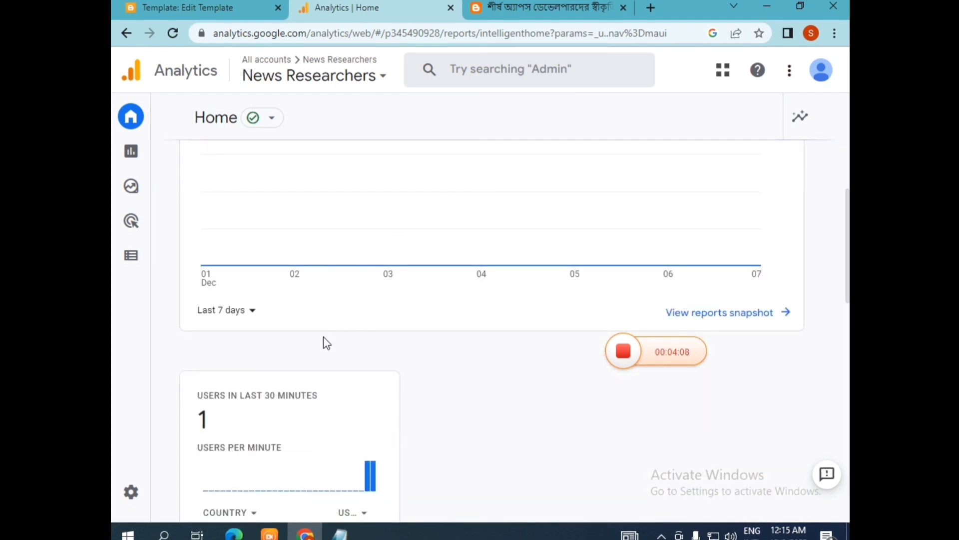
scroll(325, 342, down, 3)
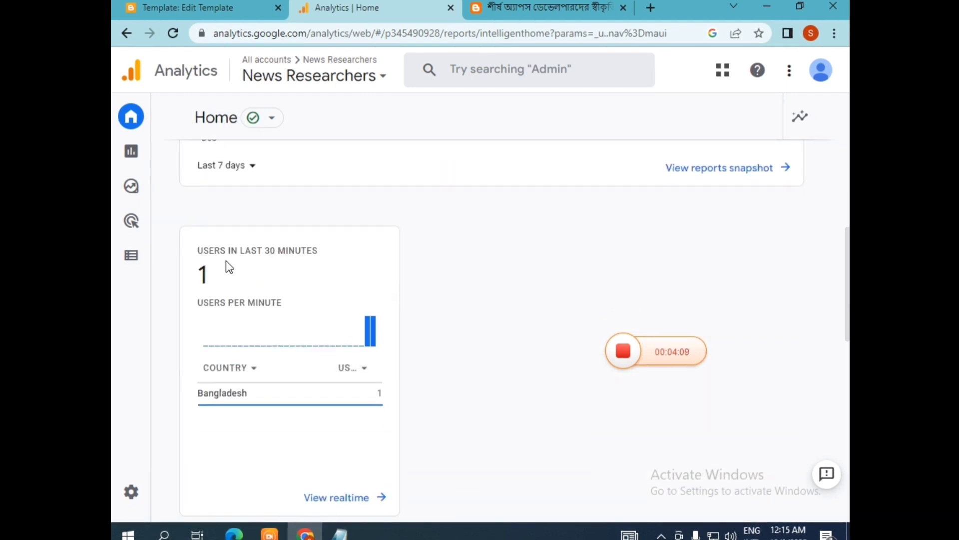
drag(226, 261, 297, 249)
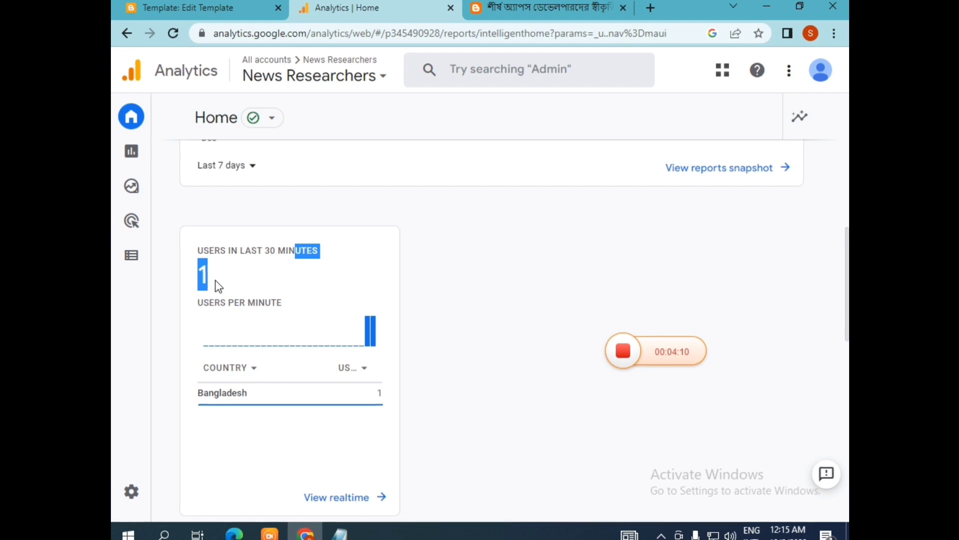
drag(215, 284, 180, 286)
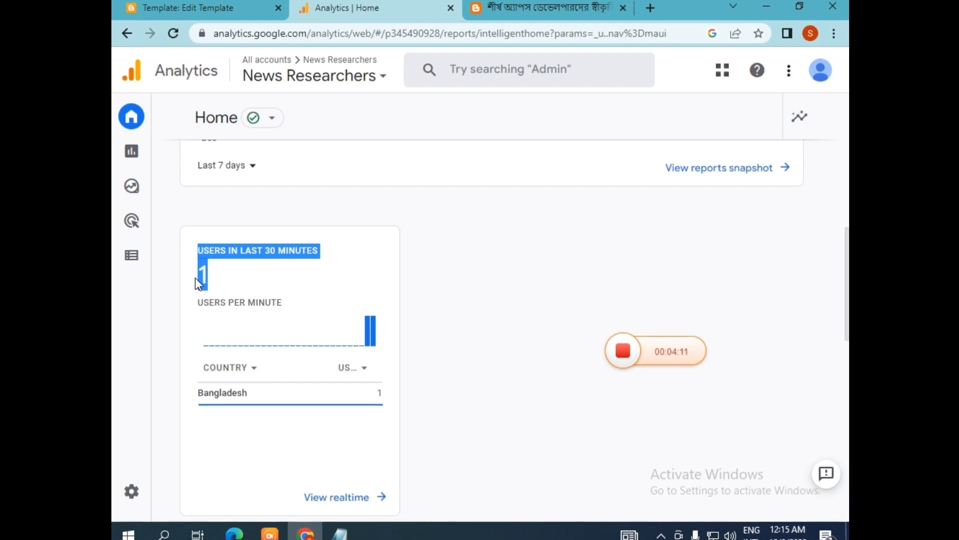
click(274, 282)
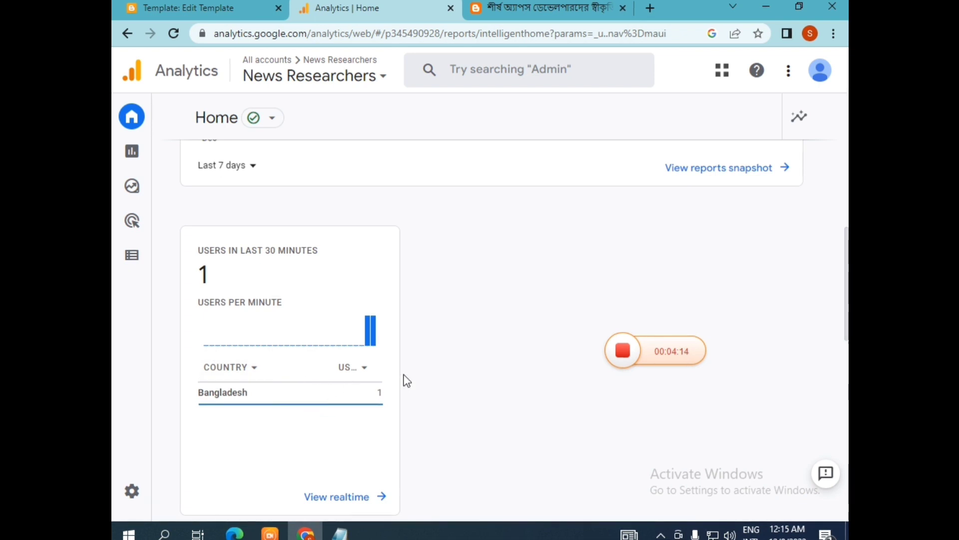
scroll(405, 379, down, 2)
Step: Open the Realtime overview and examine its users in the last 30 minutes and device category
click(336, 431)
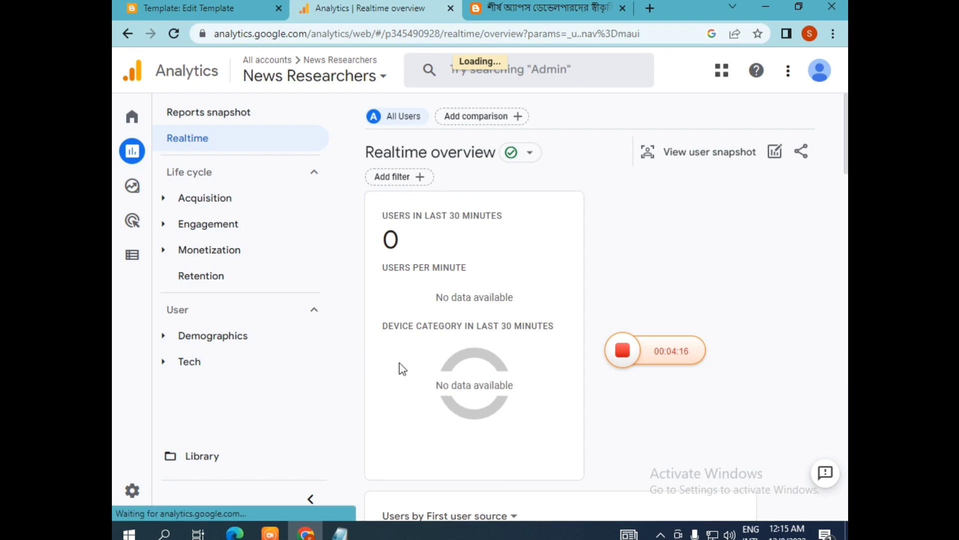
scroll(395, 312, down, 2)
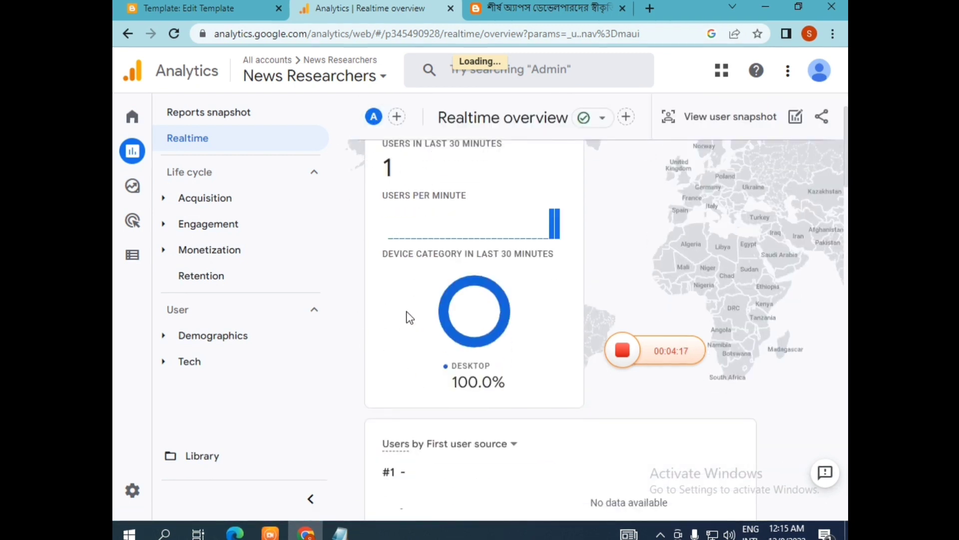
scroll(407, 312, up, 2)
drag(382, 228, 446, 241)
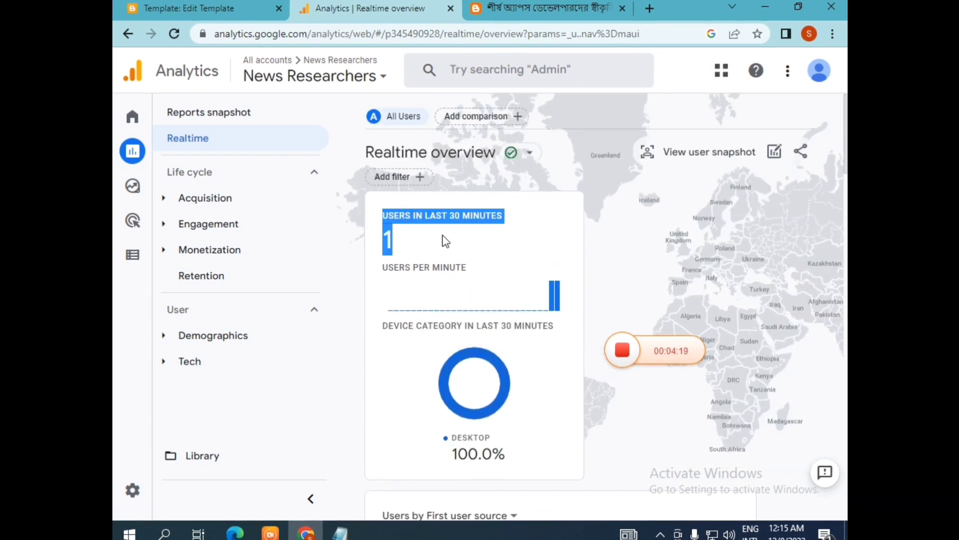
click(435, 262)
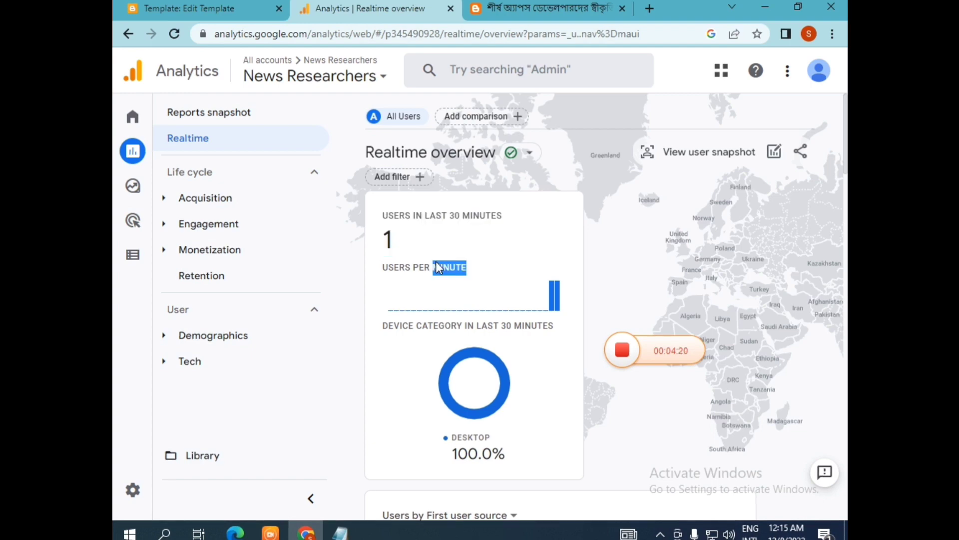
click(393, 252)
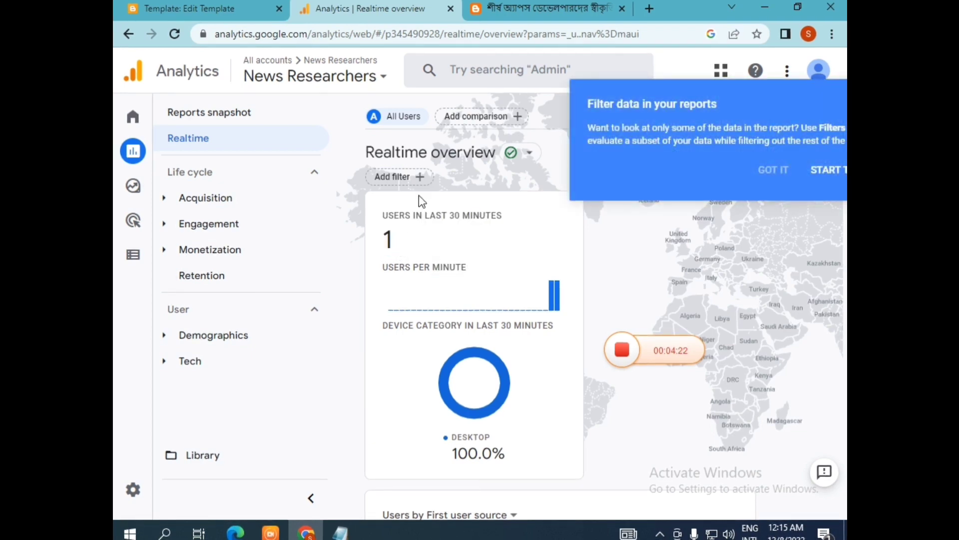
click(524, 5)
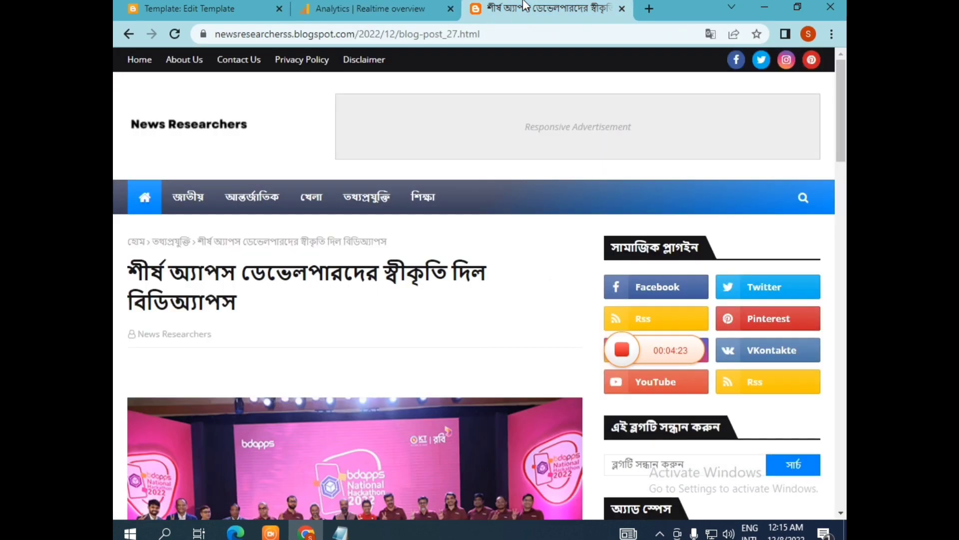
click(341, 6)
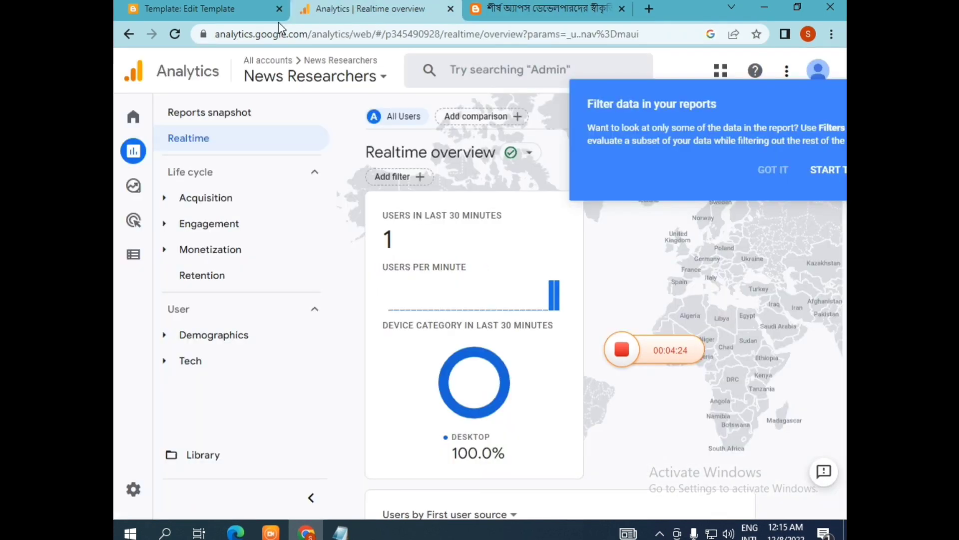
Step: Reload the Realtime overview, dismiss the filter tips, and review the users in last 30 minutes and first user source cards
click(178, 36)
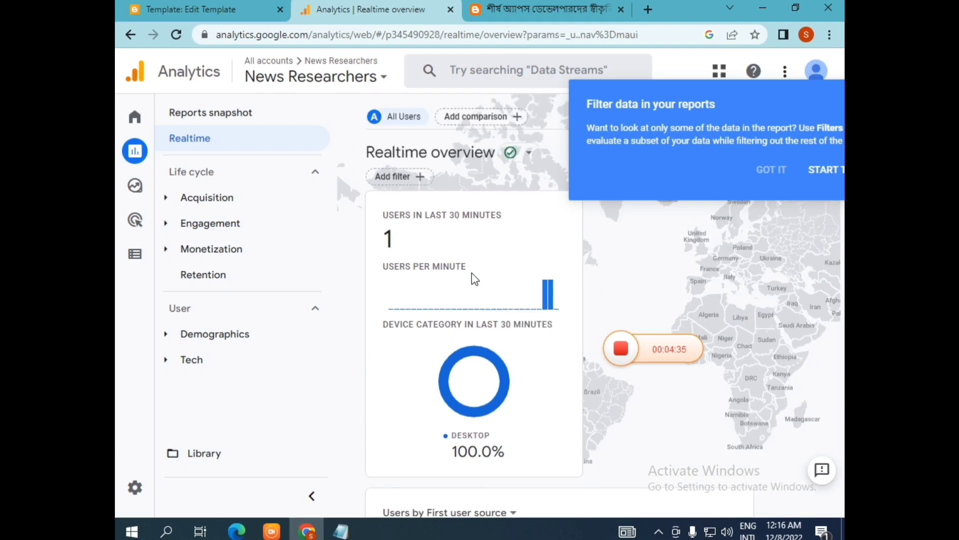
triple_click(386, 242)
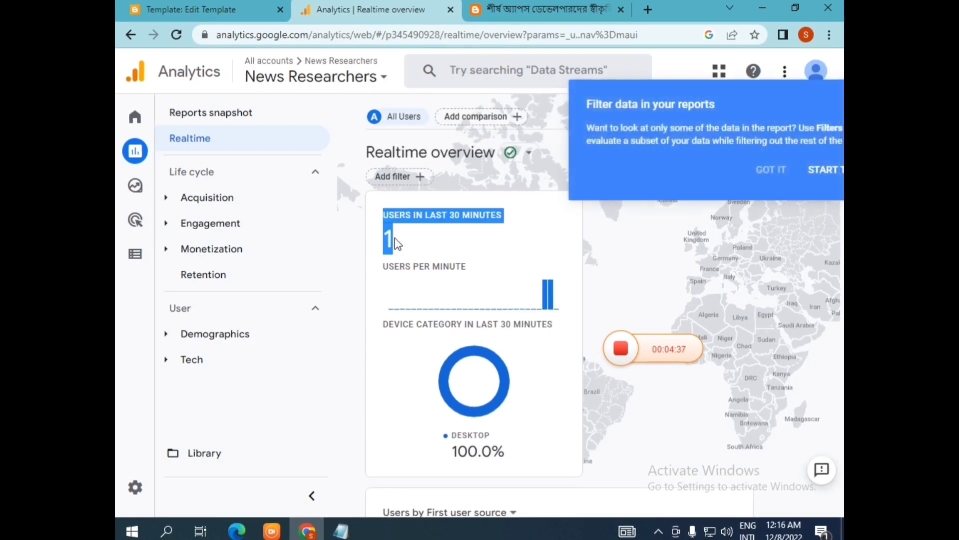
click(829, 179)
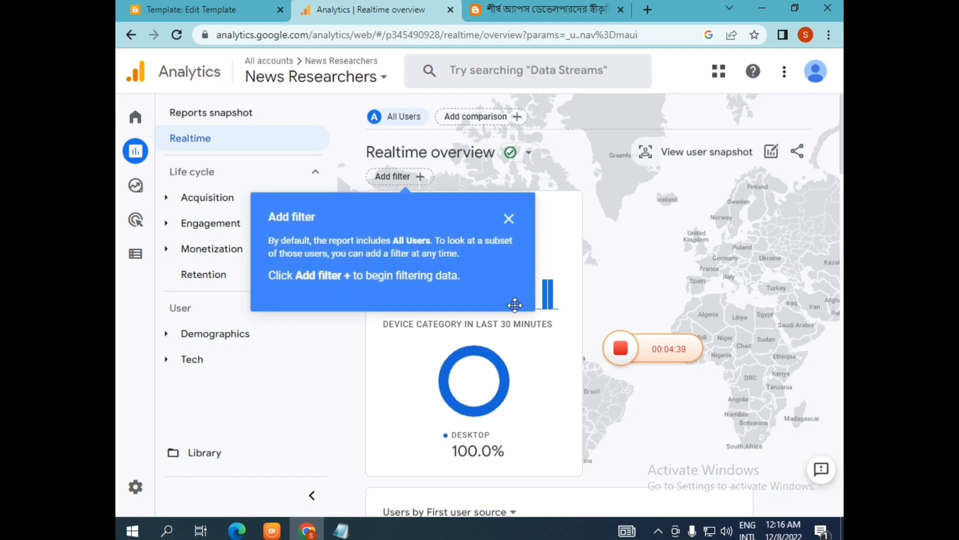
click(509, 219)
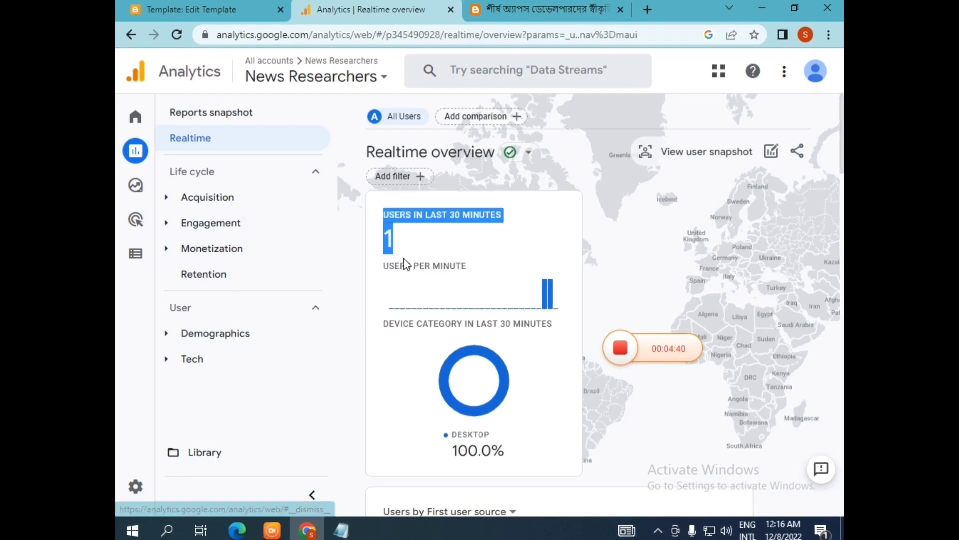
click(396, 239)
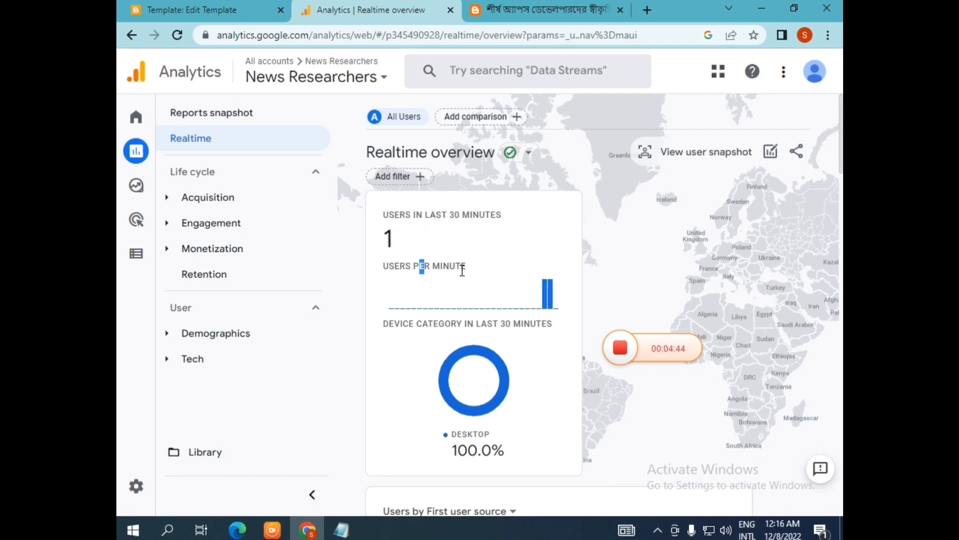
scroll(461, 271, down, 3)
scroll(461, 271, down, 2)
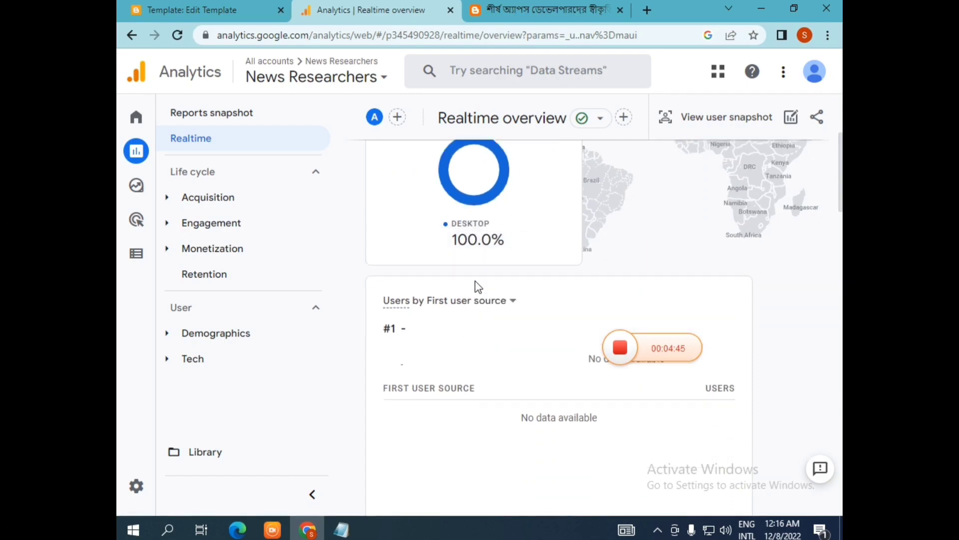
scroll(504, 332, up, 5)
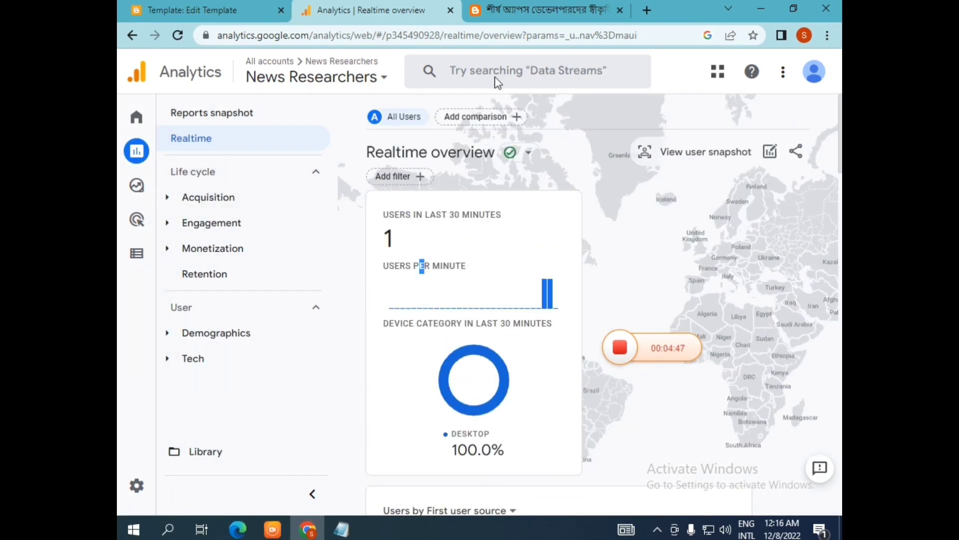
Step: Reload the blog post in its tab to generate another visit, and return to the Analytics tab
click(497, 12)
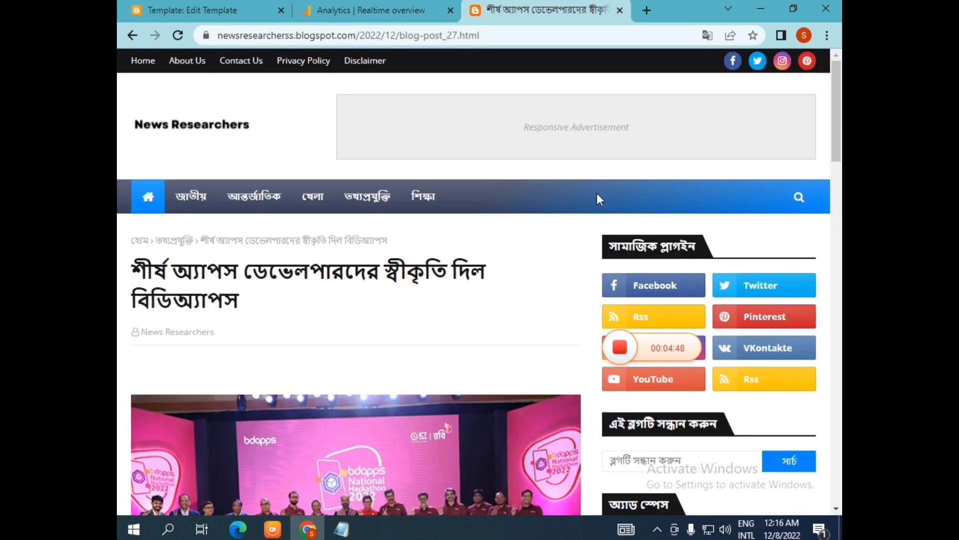
click(182, 36)
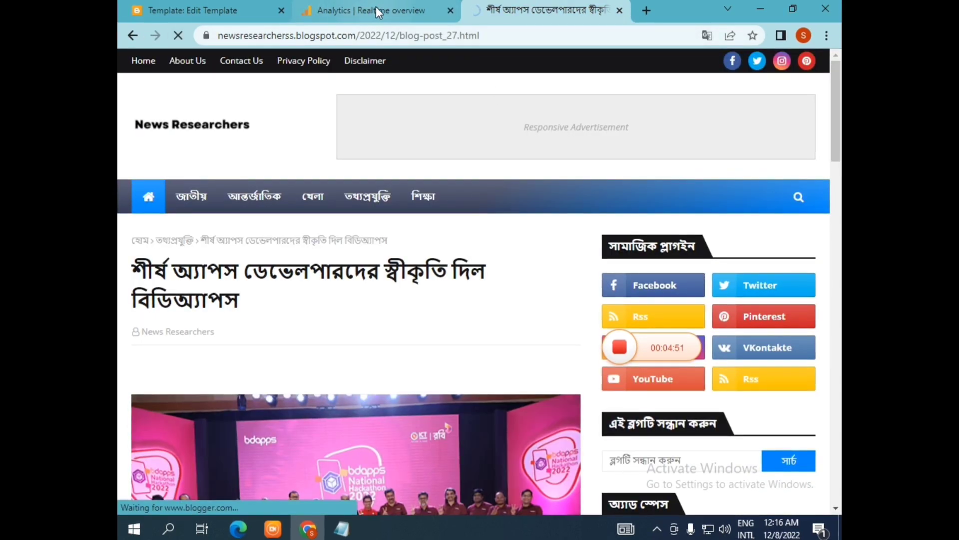
mouse_move(376, 7)
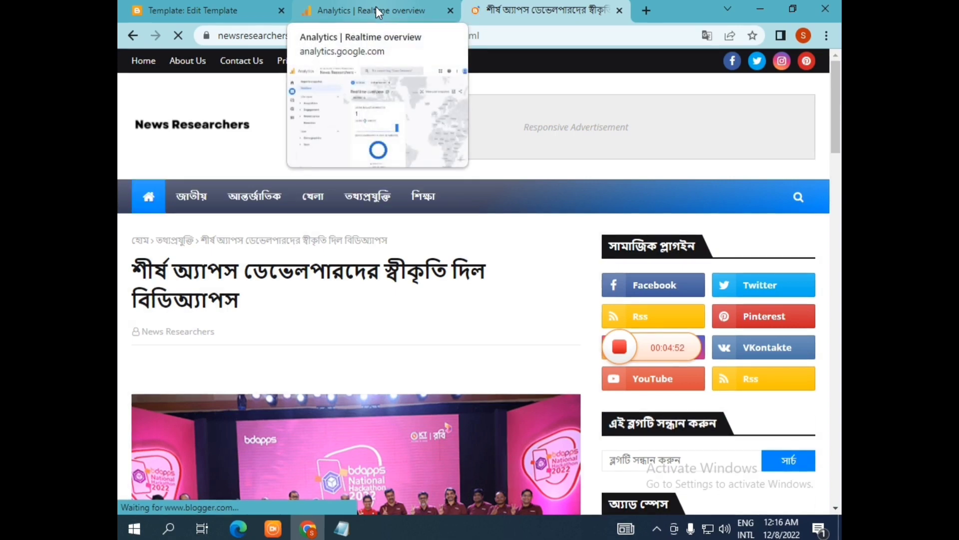
click(375, 7)
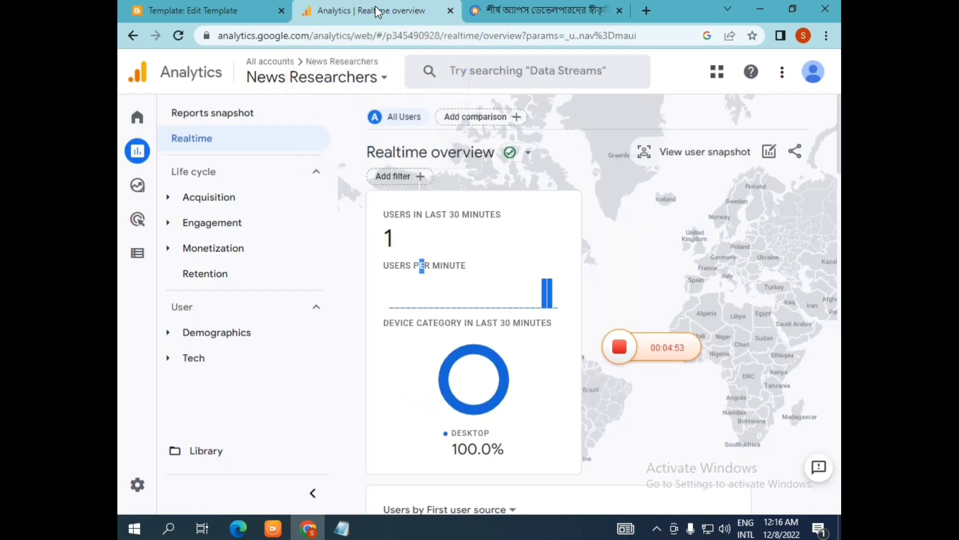
Step: Reload the Realtime overview and examine its users in last 30 minutes card
click(177, 37)
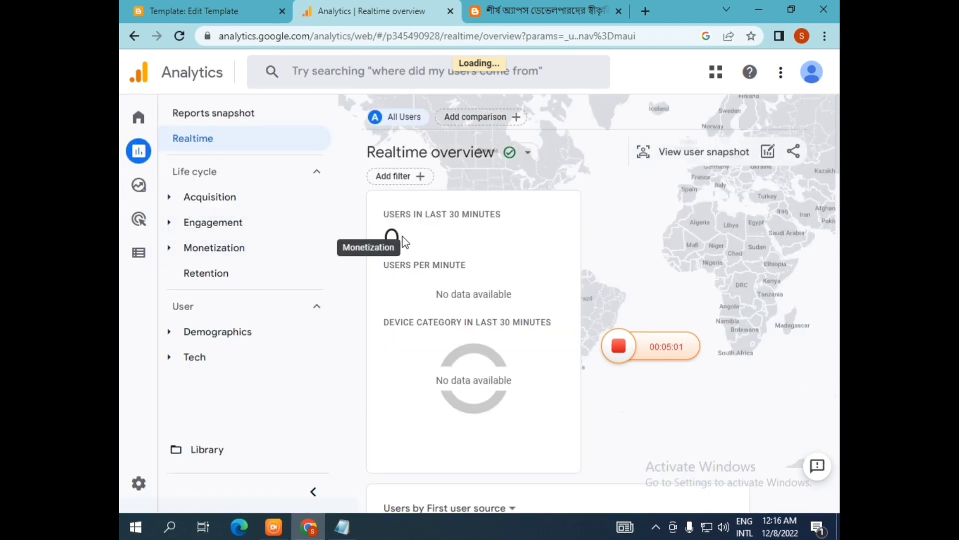
scroll(471, 289, down, 1)
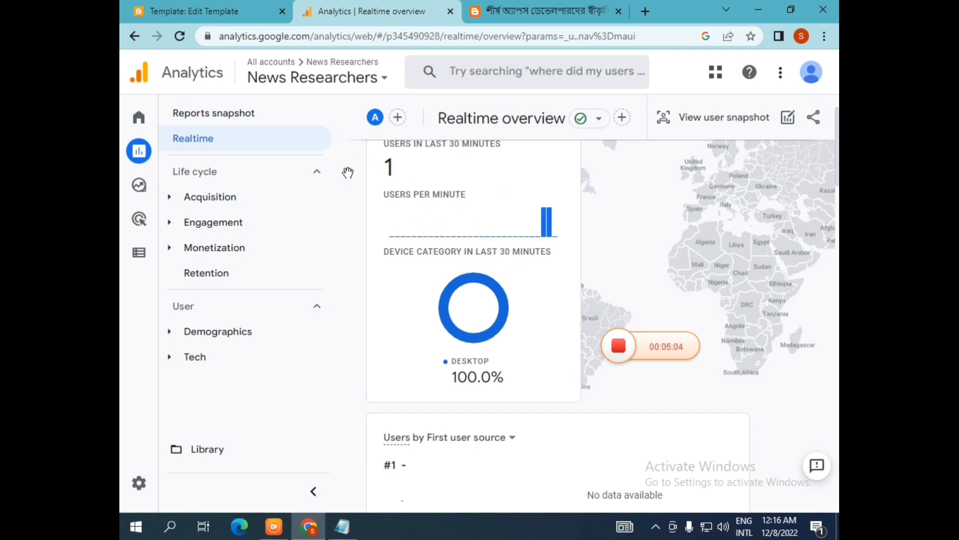
scroll(554, 279, up, 1)
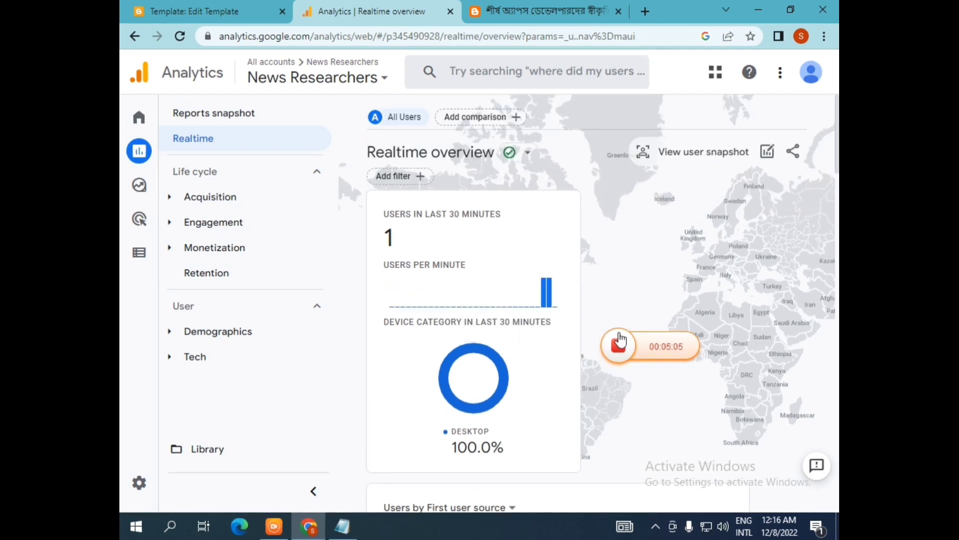